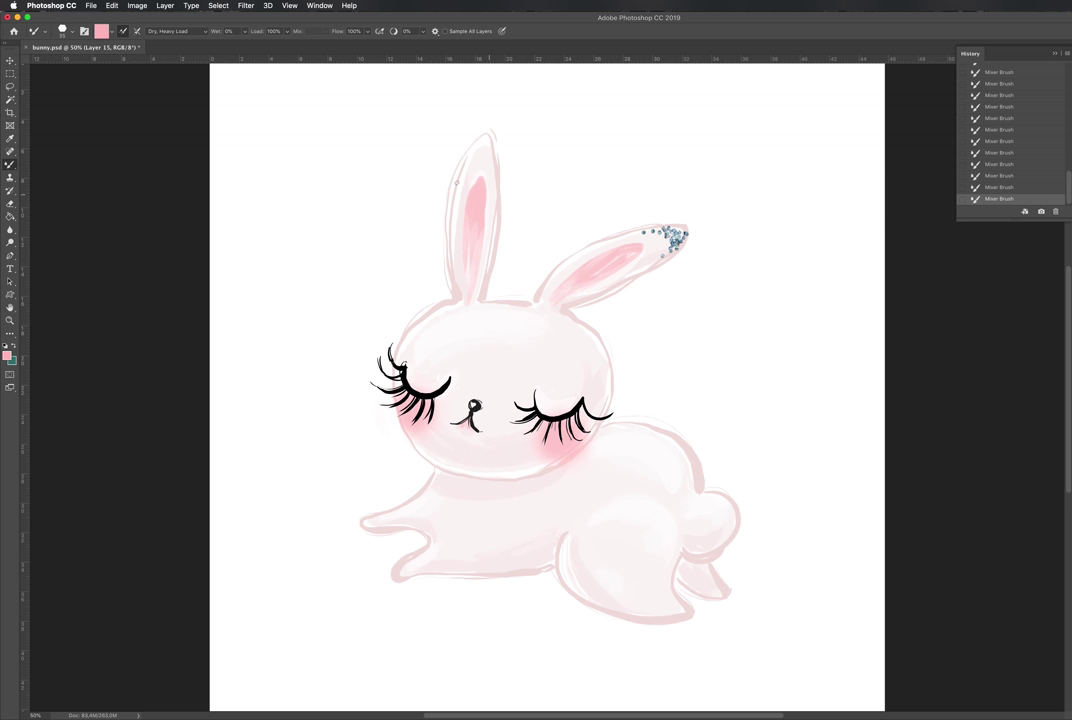
# Step: Undo the first strokes and paint blue hexagon glitter over the tip of the upright ear
pyautogui.click(467, 157)
pyautogui.press('super+z')
pyautogui.press('super+z')
pyautogui.press('super+z')
pyautogui.moveTo(464, 165); pyautogui.dragTo(475, 152)
pyautogui.click(480, 148)
pyautogui.moveTo(491, 157); pyautogui.dragTo(494, 171)
# Step: Paint blue hexagon glitter on the front paws and both hind feet
pyautogui.moveTo(367, 521)
pyautogui.mouseDown()
pyautogui.moveTo(388, 524)
pyautogui.moveTo(398, 569)
pyautogui.moveTo(419, 564)
pyautogui.mouseUp()
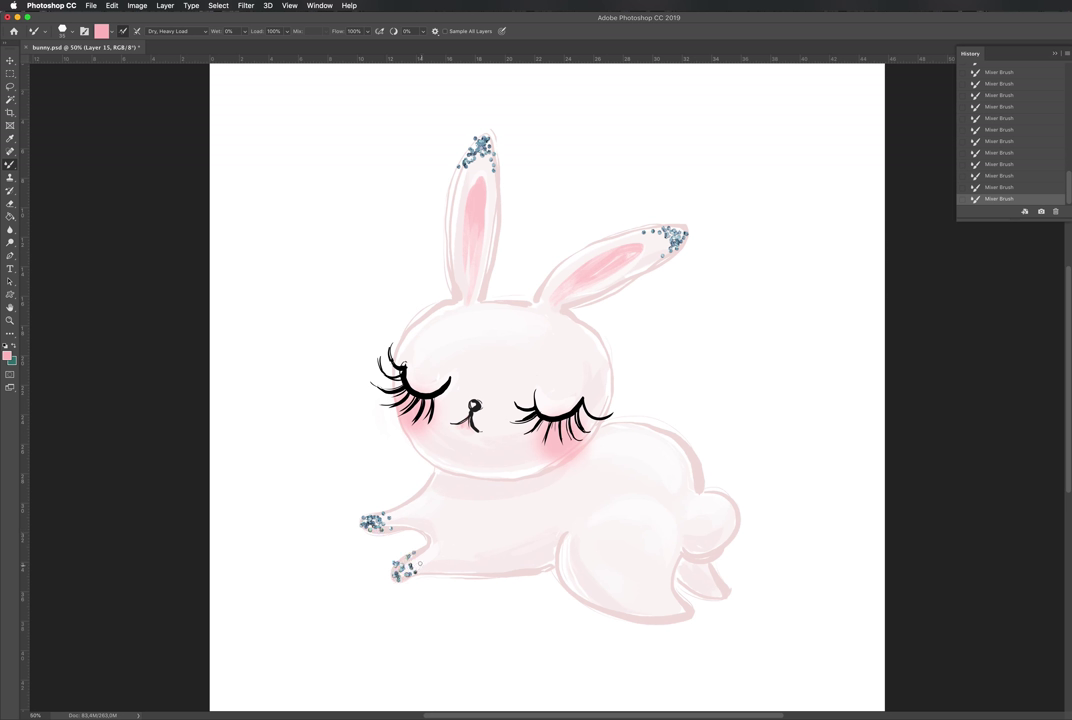
pyautogui.moveTo(684, 600); pyautogui.dragTo(658, 618)
pyautogui.click(712, 594)
# Step: Erase and cut away the glitter on the two front paws using a rectangular selection
pyautogui.press('e')
pyautogui.moveTo(372, 516)
pyautogui.mouseDown()
pyautogui.moveTo(362, 526)
pyautogui.moveTo(394, 500)
pyautogui.mouseUp()
pyautogui.press('m')
pyautogui.moveTo(330, 492); pyautogui.dragTo(447, 603)
pyautogui.hotkey('ctrl', 'x')
# Step: Dab sparser blue glitter onto the tips of both front paws with the Mixer Brush
pyautogui.press('b')
pyautogui.click(367, 523)
pyautogui.click(368, 524)
pyautogui.click(365, 521)
pyautogui.click(376, 520)
pyautogui.click(381, 526)
pyautogui.click(401, 569)
pyautogui.click(405, 572)
pyautogui.click(410, 571)
pyautogui.click(414, 573)
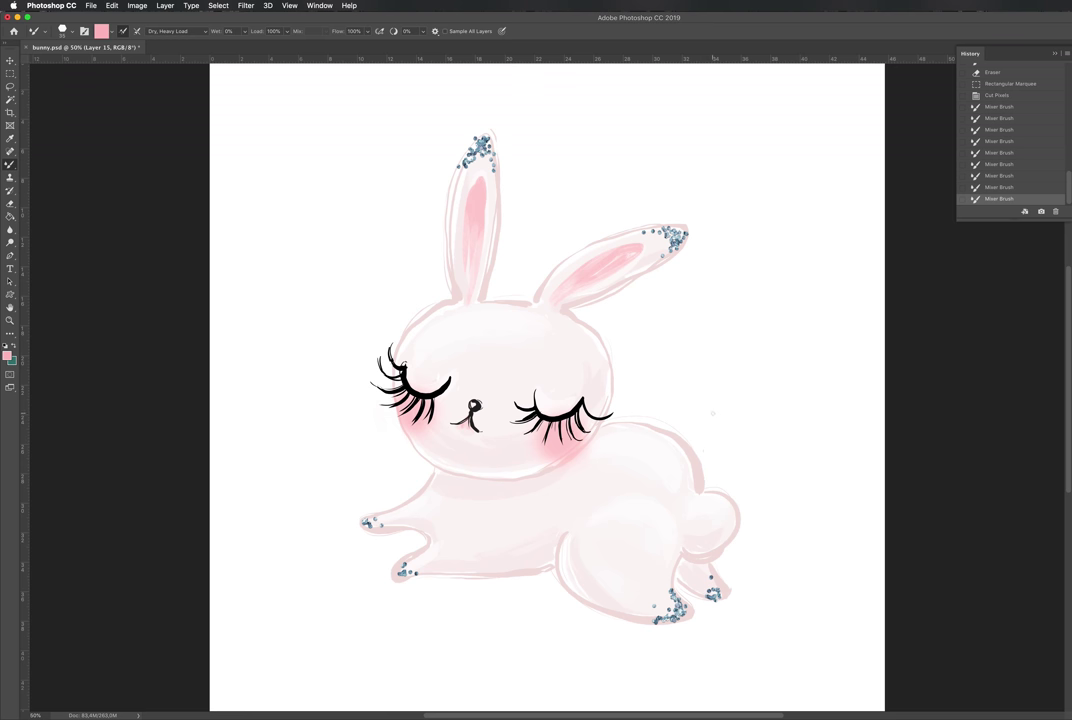
# Step: Scatter finer glitter around the drooping ear's tip with the Hexagon Glitter 2 brush at 10 px
pyautogui.rightClick(709, 416)
pyautogui.click(743, 598)
pyautogui.click(743, 598)
pyautogui.click(663, 237)
pyautogui.click(655, 261)
pyautogui.click(649, 265)
pyautogui.click(644, 237)
# Step: Scatter fine glitter around the hind feet, the front paws and the upright ear's tip
pyautogui.click(665, 600)
pyautogui.click(709, 582)
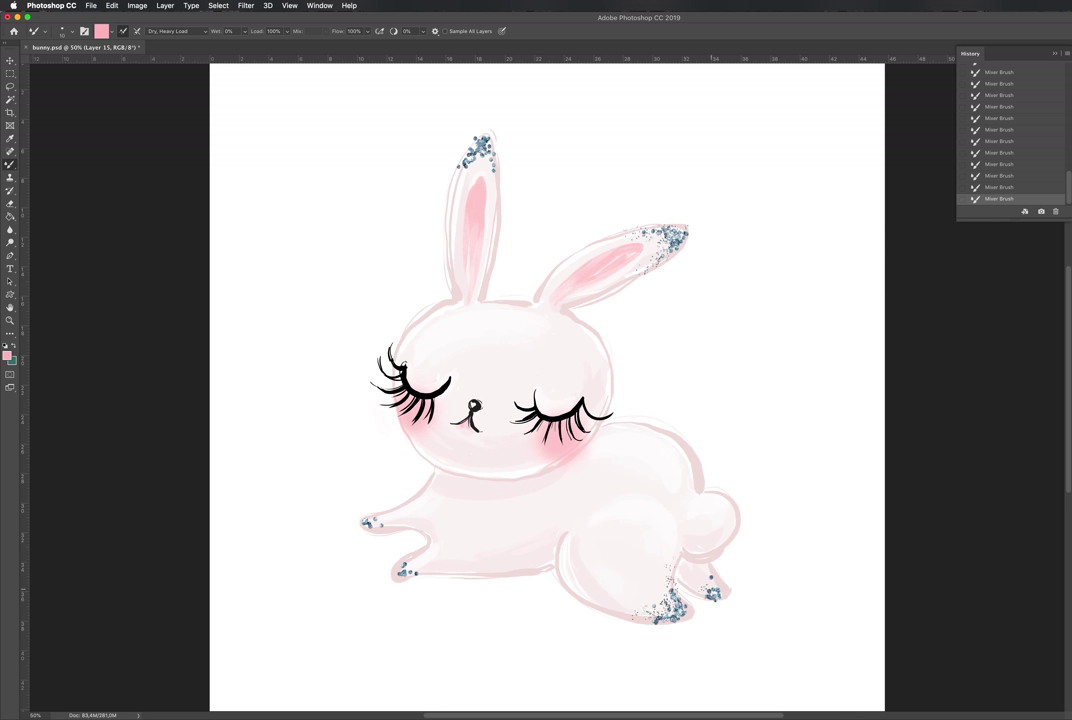
pyautogui.click(370, 519)
pyautogui.click(416, 568)
pyautogui.moveTo(466, 148); pyautogui.dragTo(449, 196)
# Step: Create a new layer with a pink glitter style and choose the Hexagon Glitter 1 brush at 25 px
pyautogui.press('alt+shift+super+n')
pyautogui.press('alt+super+g')
pyautogui.rightClick(552, 384)
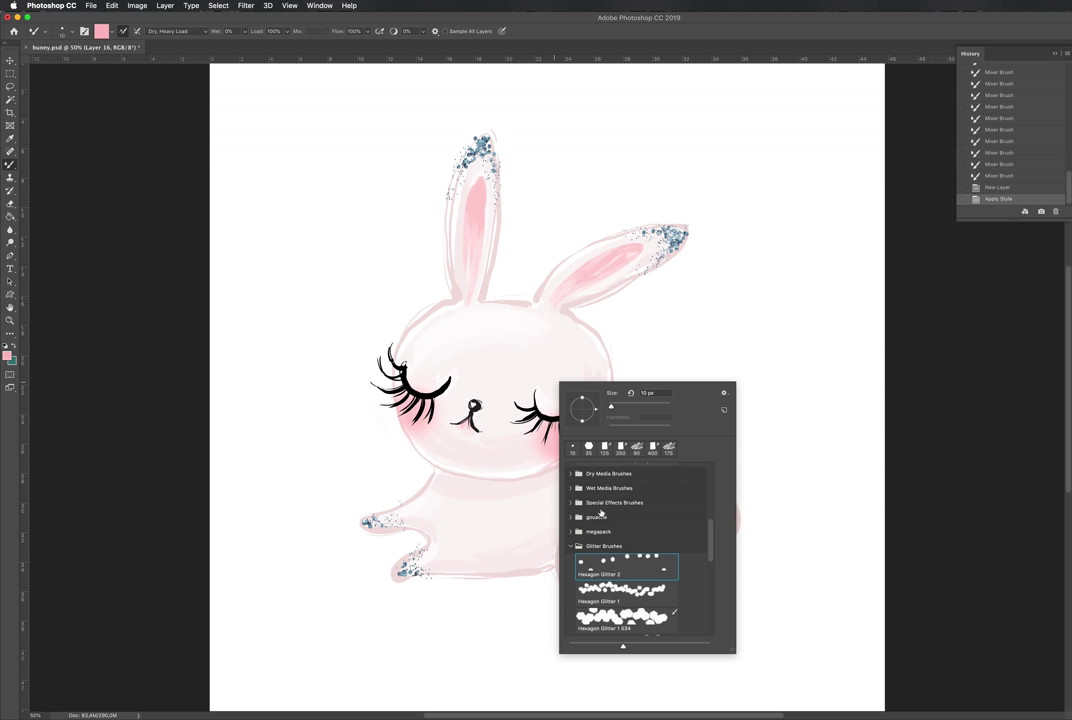
pyautogui.doubleClick(598, 594)
pyautogui.press(']')
pyautogui.press(']')
pyautogui.press(']')
pyautogui.press(']')
pyautogui.press('[')
# Step: Paint pink glitter along both closed eyelids, just above the lashes
pyautogui.moveTo(536, 392)
pyautogui.mouseDown()
pyautogui.moveTo(540, 408)
pyautogui.moveTo(566, 402)
pyautogui.moveTo(552, 408)
pyautogui.mouseUp()
pyautogui.click(407, 369)
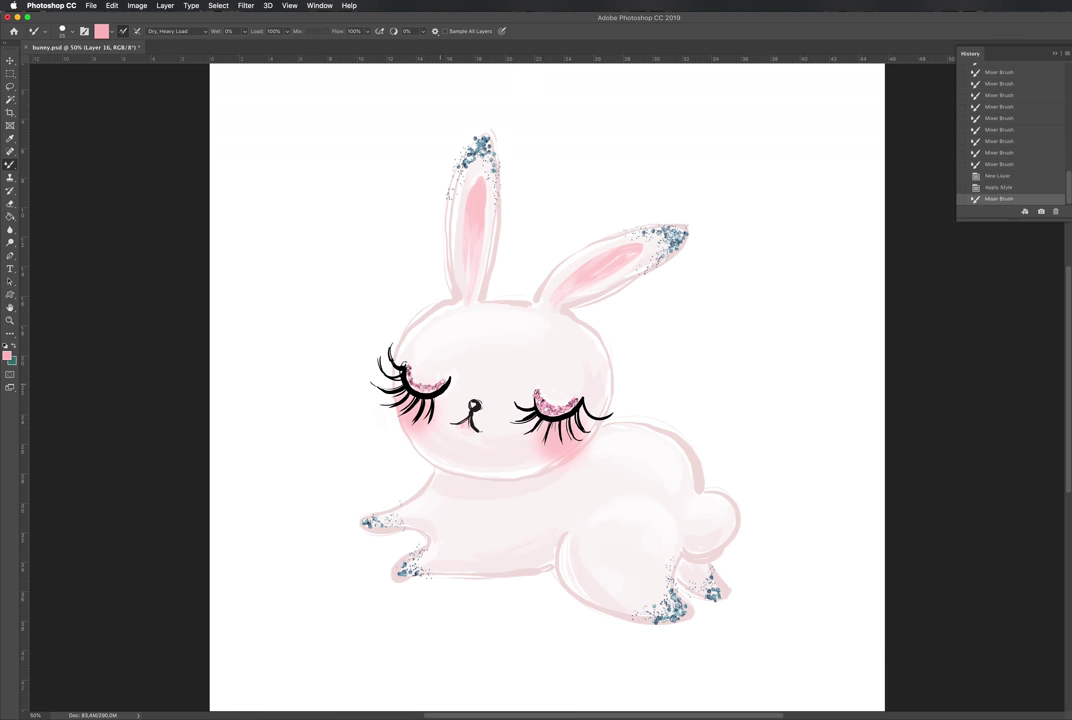
pyautogui.moveTo(422, 385); pyautogui.dragTo(440, 384)
pyautogui.click(410, 363)
# Step: Scatter fine glitter above both eyelids with Hexagon Glitter 2 at 10 px and add a few larger flecks
pyautogui.rightClick(426, 370)
pyautogui.doubleClick(474, 560)
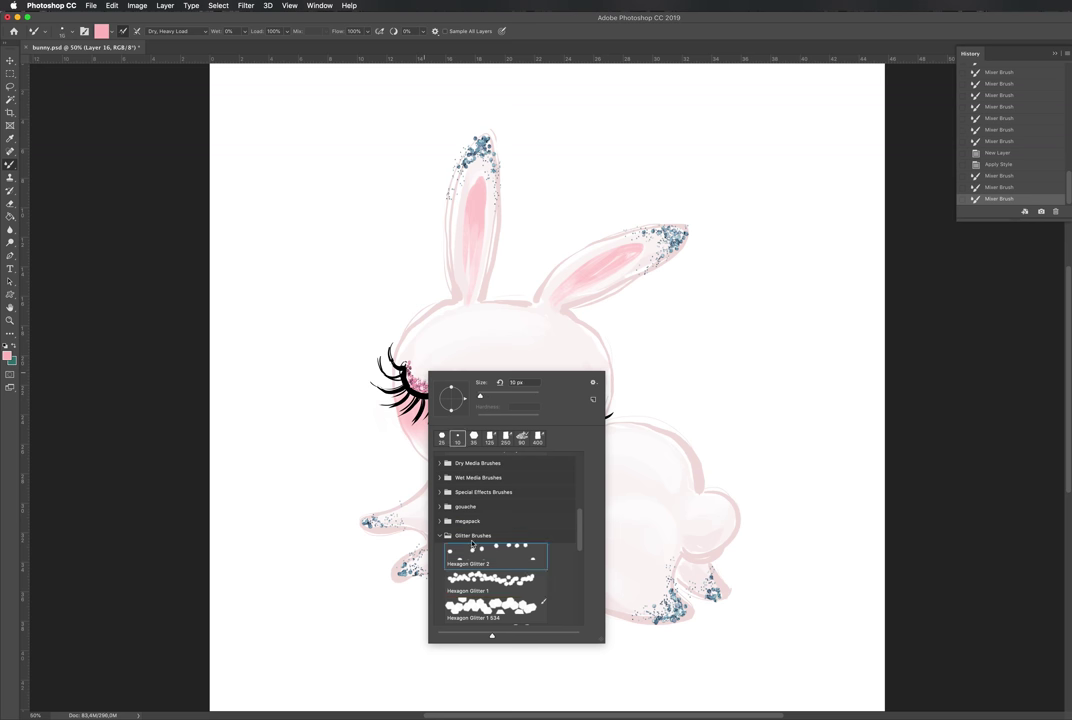
pyautogui.click(443, 378)
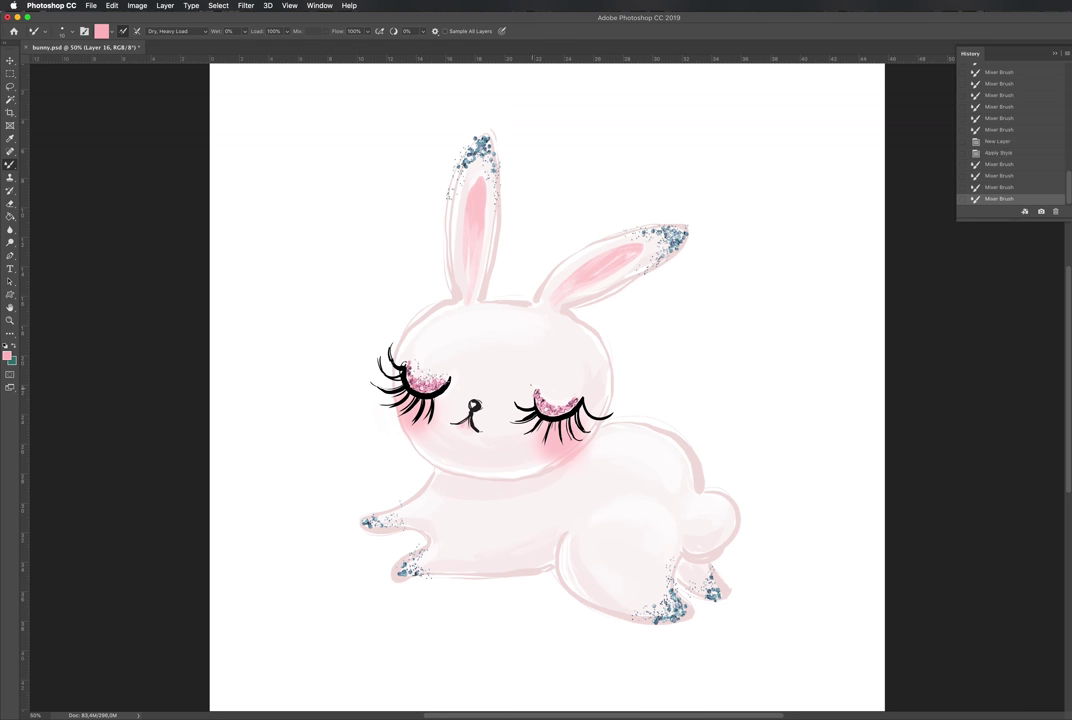
pyautogui.moveTo(536, 390)
pyautogui.mouseDown()
pyautogui.moveTo(550, 399)
pyautogui.moveTo(570, 389)
pyautogui.moveTo(562, 394)
pyautogui.mouseUp()
pyautogui.click(545, 392)
pyautogui.click(540, 390)
pyautogui.click(429, 373)
pyautogui.click(568, 379)
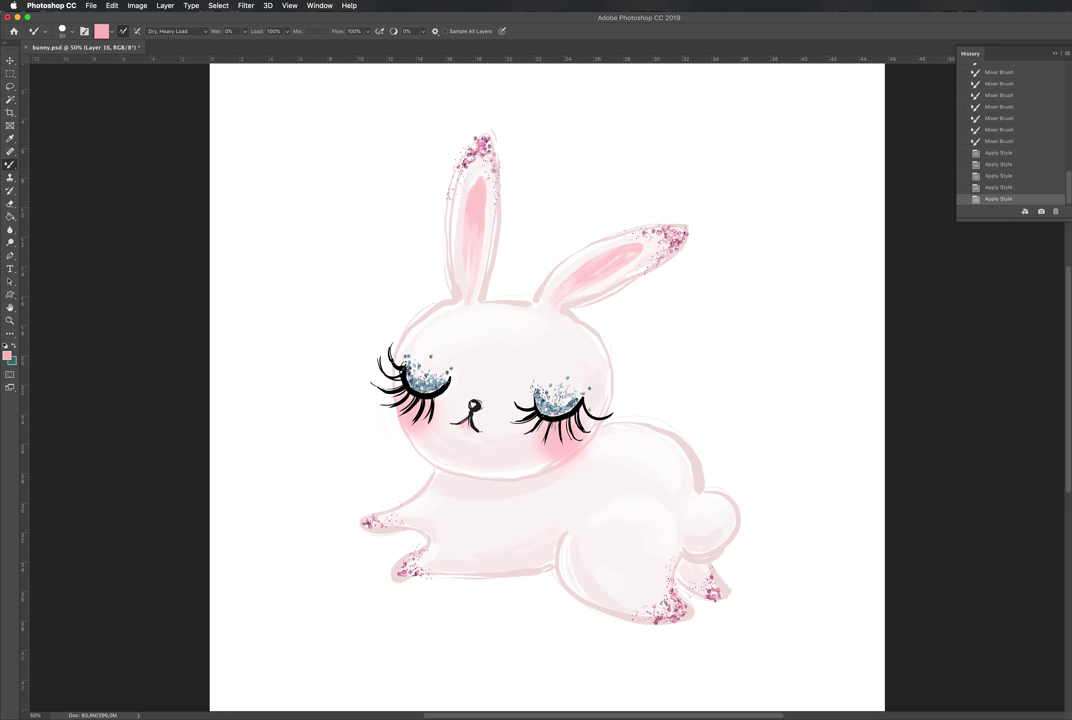
# Step: On a new layer with a gold glitter style, dab gold dots over the bunny's back and around its tail
pyautogui.press('alt+shift+super+n')
pyautogui.moveTo(651, 449); pyautogui.dragTo(692, 490)
pyautogui.moveTo(605, 443)
pyautogui.mouseDown()
pyautogui.moveTo(715, 508)
pyautogui.moveTo(691, 561)
pyautogui.mouseUp()
pyautogui.click(696, 553)
pyautogui.click(713, 547)
pyautogui.click(551, 382)
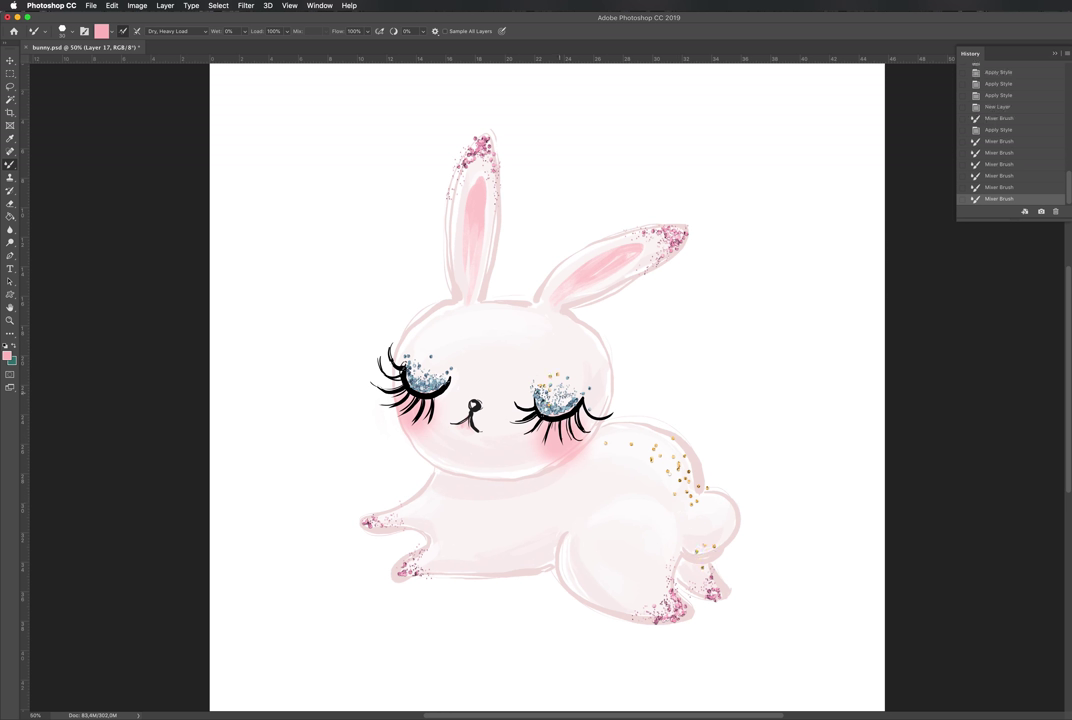
pyautogui.click(546, 386)
pyautogui.press('super+z')
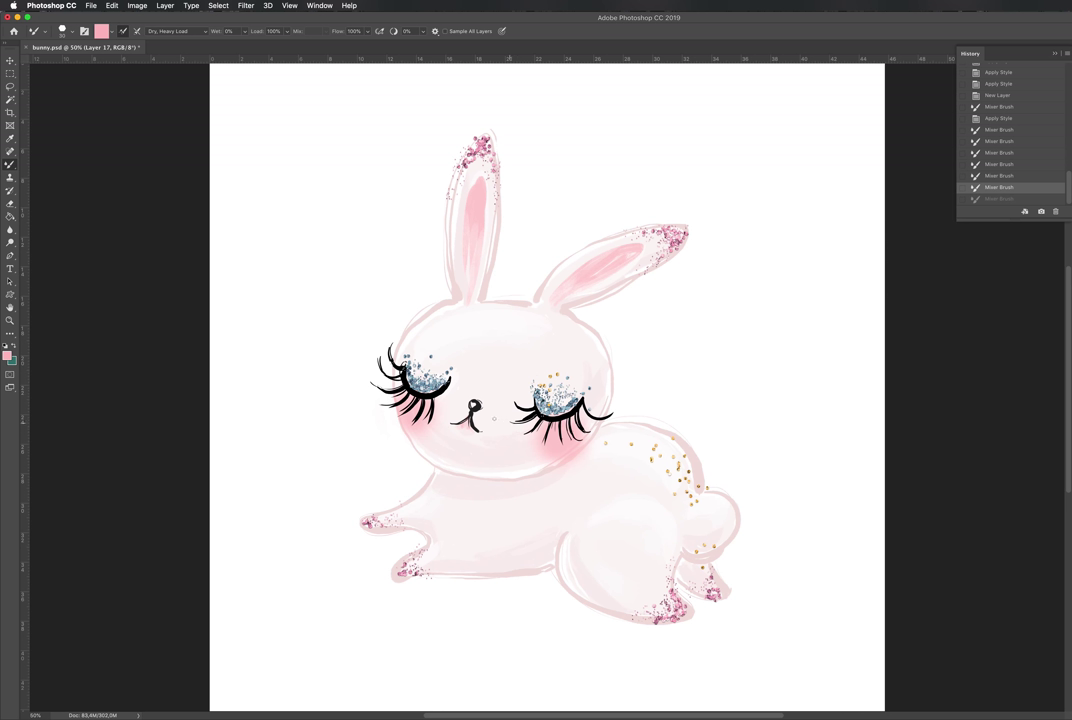
# Step: Dab a few gold dots on the cheeks below both eyes
pyautogui.click(524, 424)
pyautogui.click(555, 434)
pyautogui.click(443, 407)
# Step: Create a new layer and choose the Kyle's Inkbox - Brush Beauty brush from the megapack set
pyautogui.press('super+shift+alt+n')
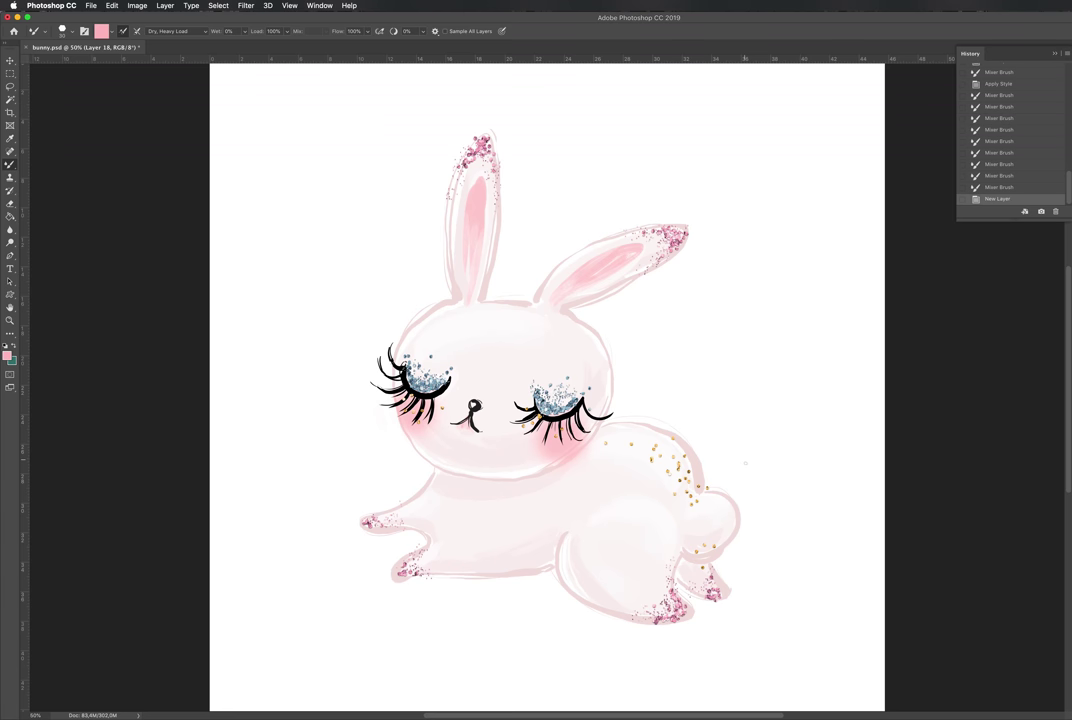
pyautogui.click(746, 494)
pyautogui.click(748, 491)
pyautogui.rightClick(749, 491)
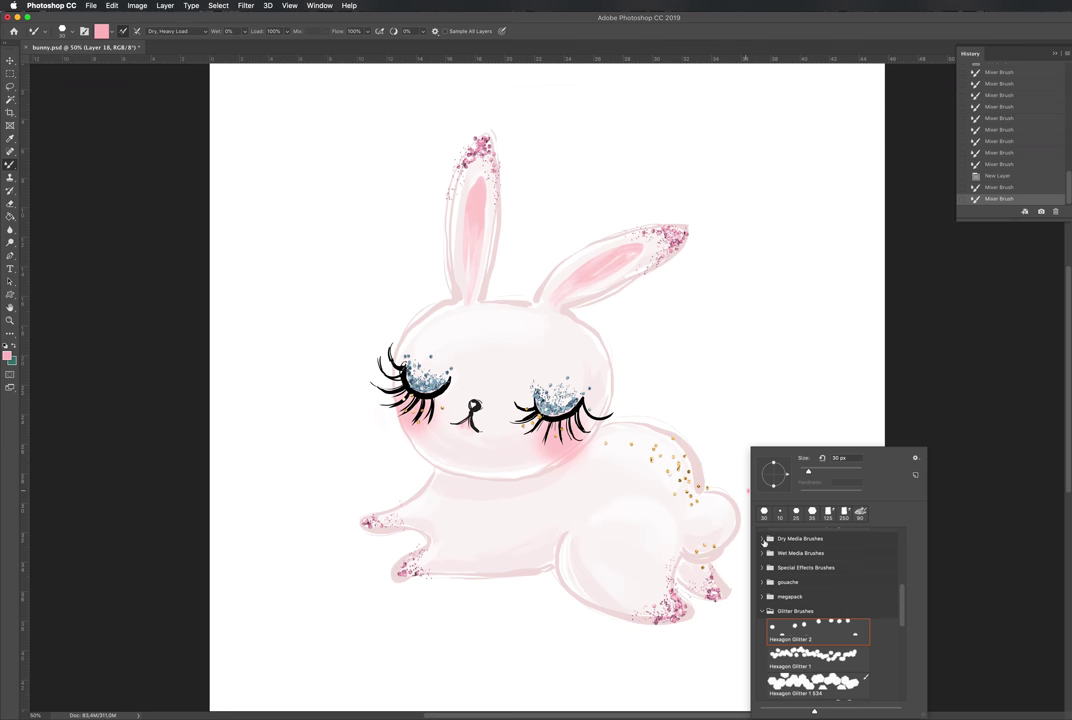
pyautogui.click(762, 597)
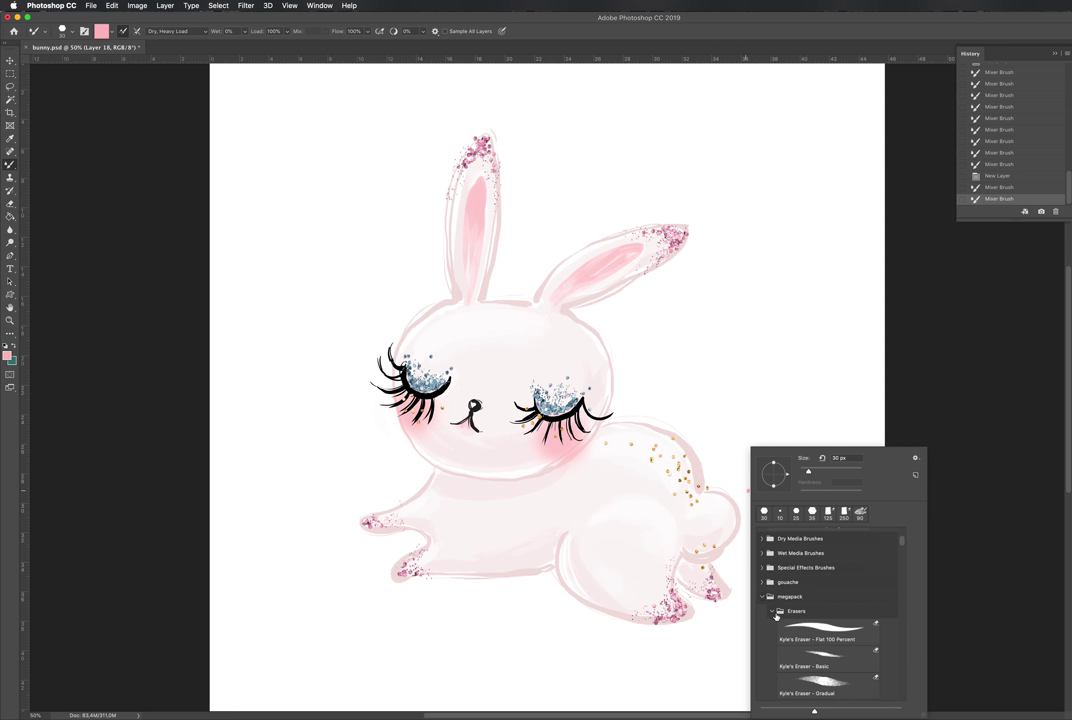
pyautogui.moveTo(902, 540); pyautogui.dragTo(901, 568)
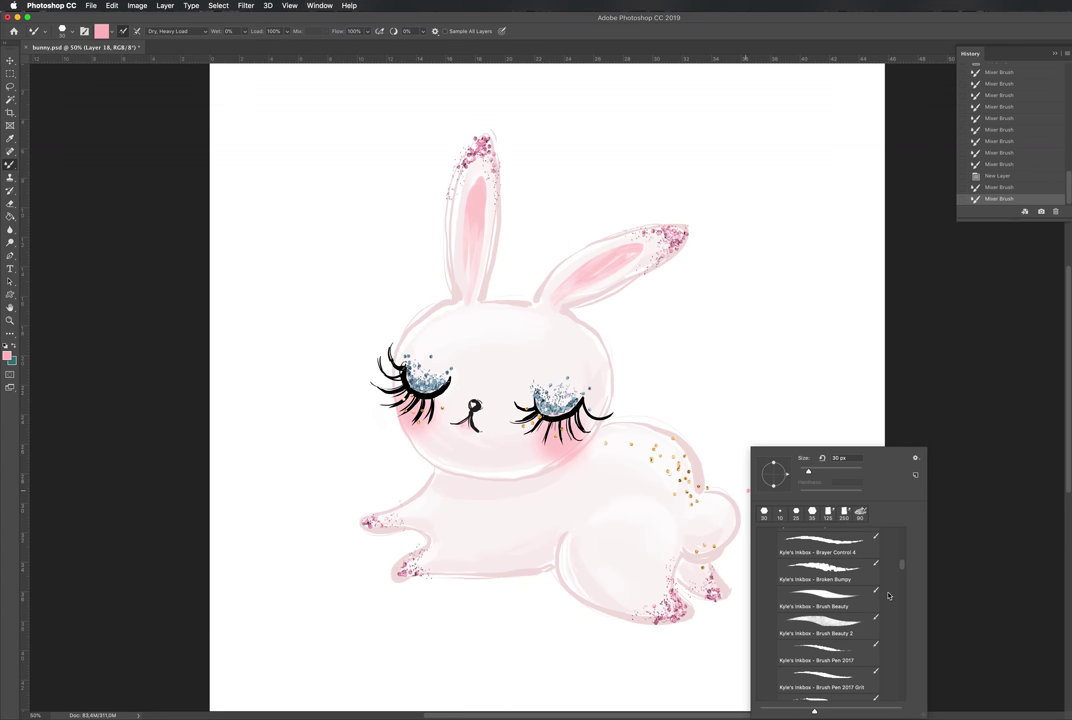
pyautogui.doubleClick(828, 606)
# Step: Test the ink brush with pink strokes beside the bunny, delete that test layer and add a fresh one
pyautogui.moveTo(710, 322); pyautogui.dragTo(724, 410)
pyautogui.moveTo(727, 350)
pyautogui.mouseDown()
pyautogui.moveTo(763, 397)
pyautogui.moveTo(752, 451)
pyautogui.mouseUp()
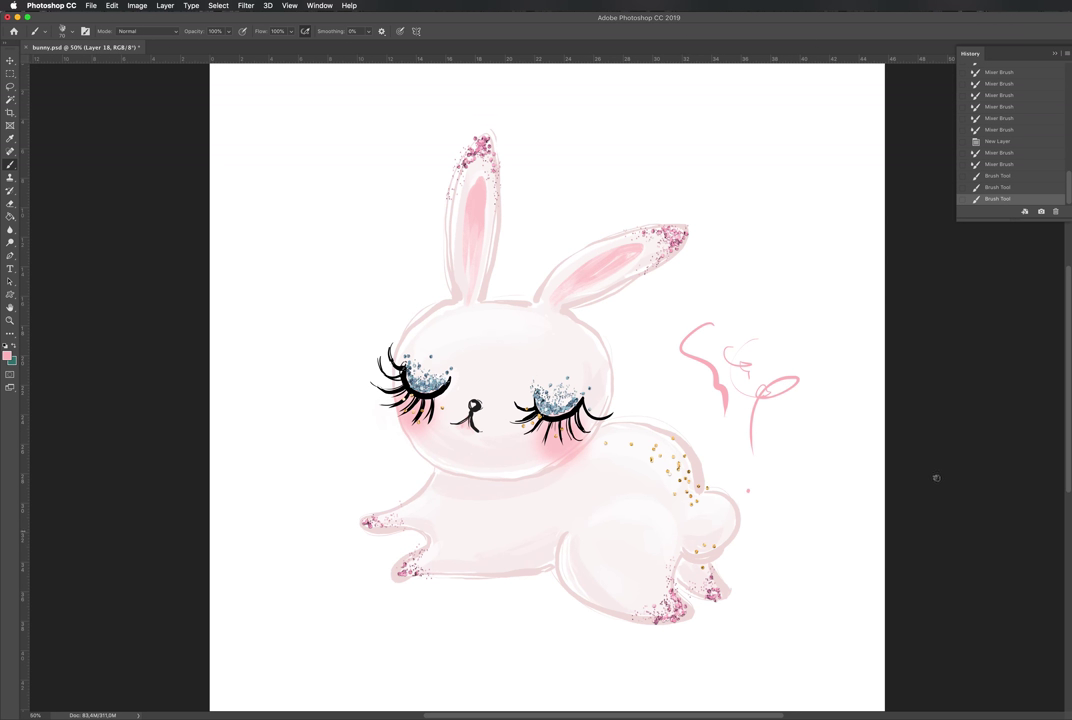
pyautogui.press('BackSpace')
pyautogui.press('super+shift+alt+n')
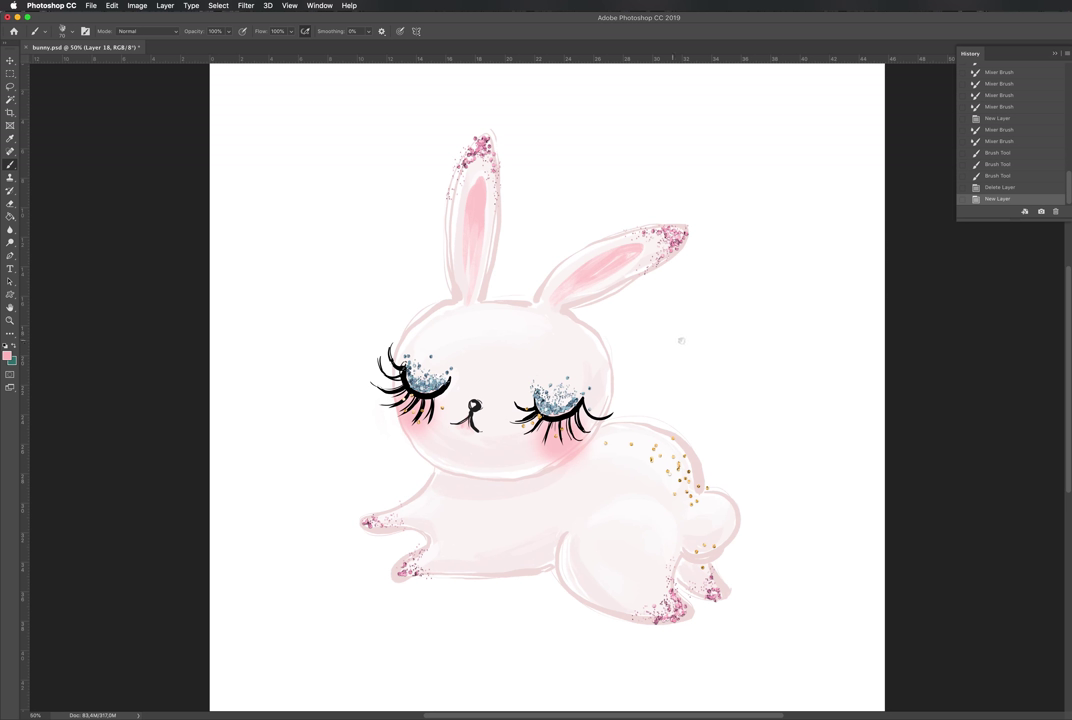
# Step: Sample the nose's black, reduce the brush to 40 px and dot small freckles on both sides of the mouth
pyautogui.keyDown('alt'); pyautogui.click(475, 406); pyautogui.keyUp('alt')
pyautogui.press('[')
pyautogui.press('[')
pyautogui.press('[')
pyautogui.click(486, 418)
pyautogui.click(488, 424)
pyautogui.click(501, 420)
pyautogui.click(458, 408)
pyautogui.click(452, 415)
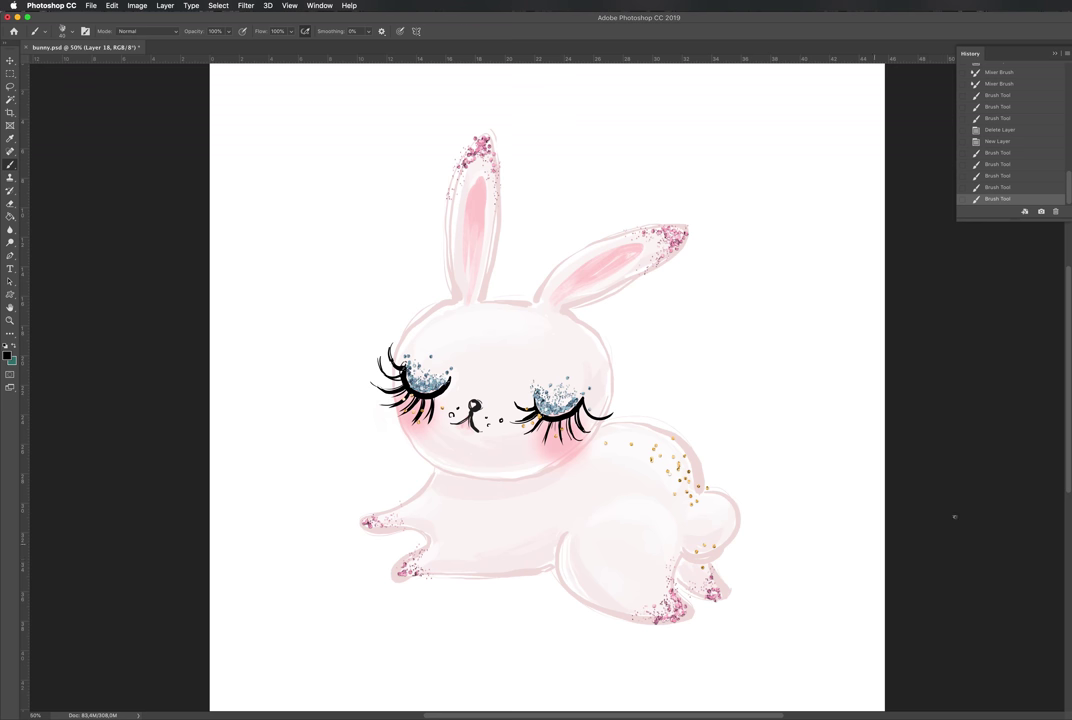
pyautogui.press('v')
pyautogui.press('Delete')
pyautogui.press('super+i')
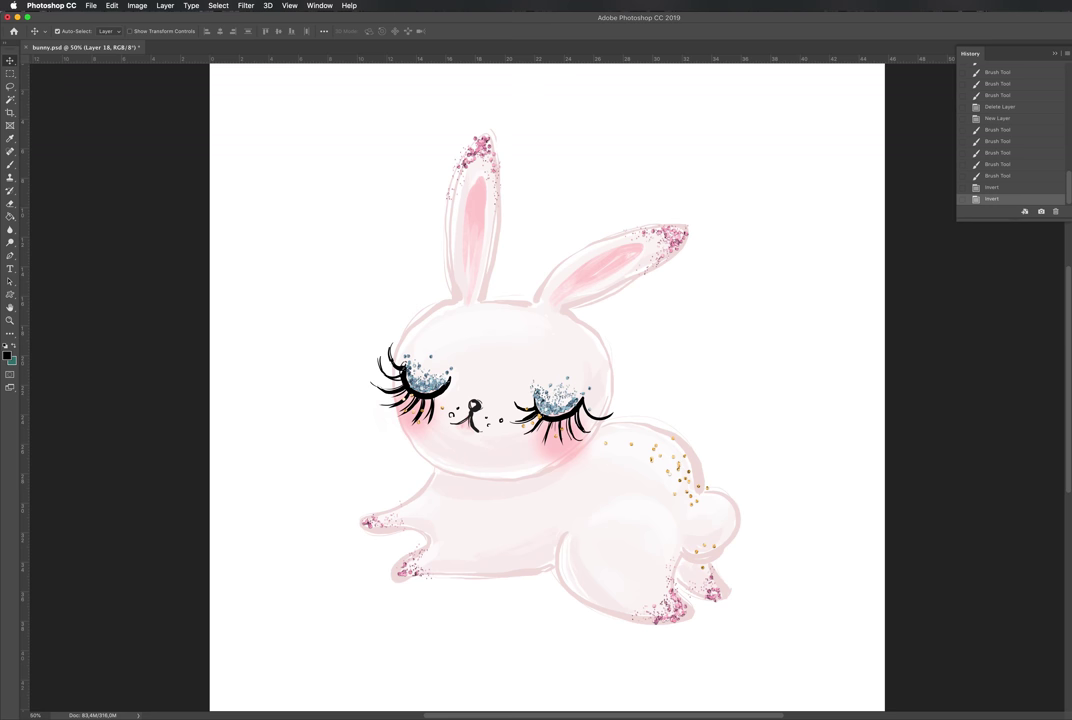
# Step: Add a colour fill layer, fill it with the pink foreground colour and clip it to the freckles
pyautogui.press('Return')
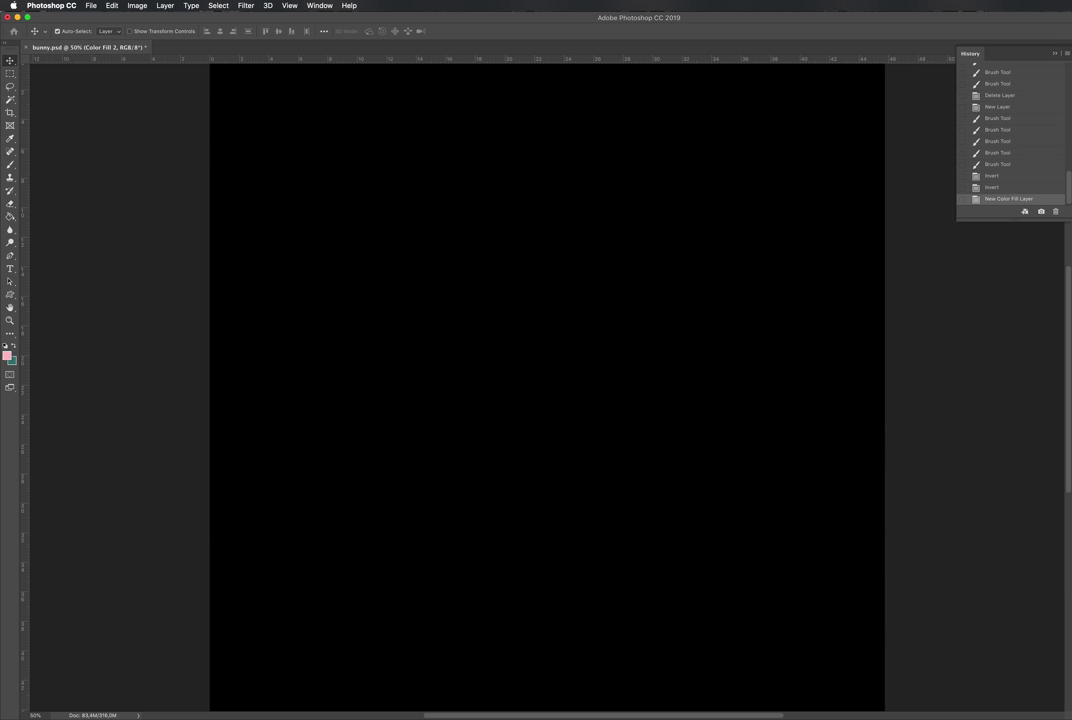
pyautogui.hotkey('alt', 'BackSpace')
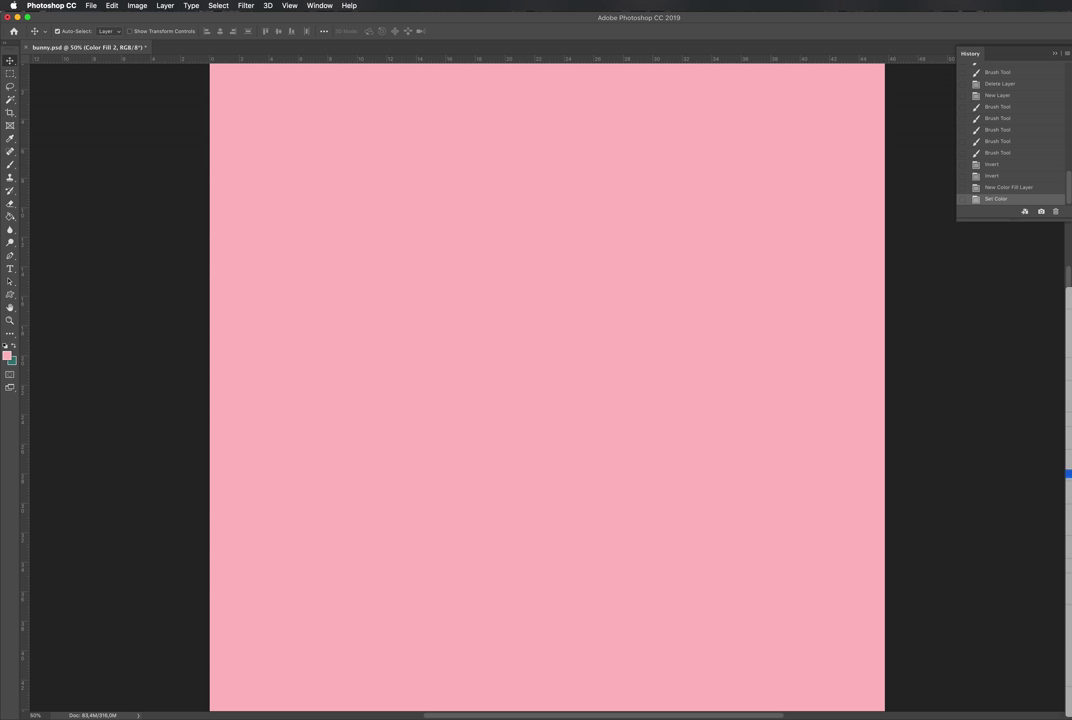
pyautogui.press('super+alt+g')
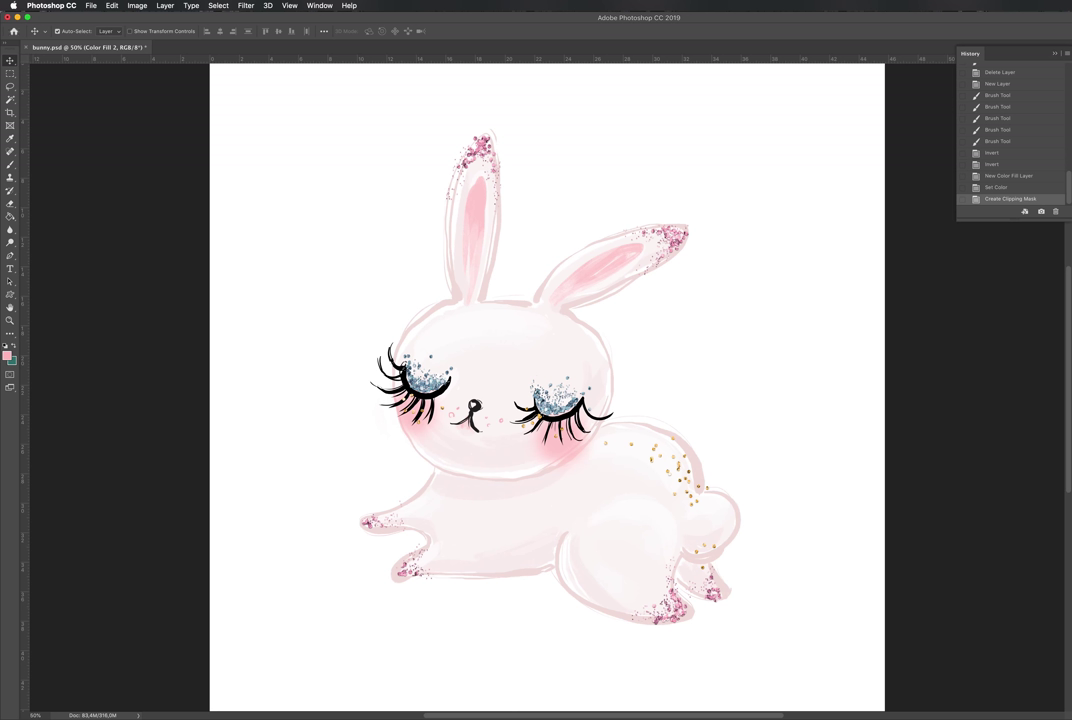
# Step: Adjust the fill layer's pink and change the opacity of the freckle layer
pyautogui.hotkey('alt', 'BackSpace')
pyautogui.hotkey('alt', 'BackSpace')
pyautogui.hotkey('alt', '[')
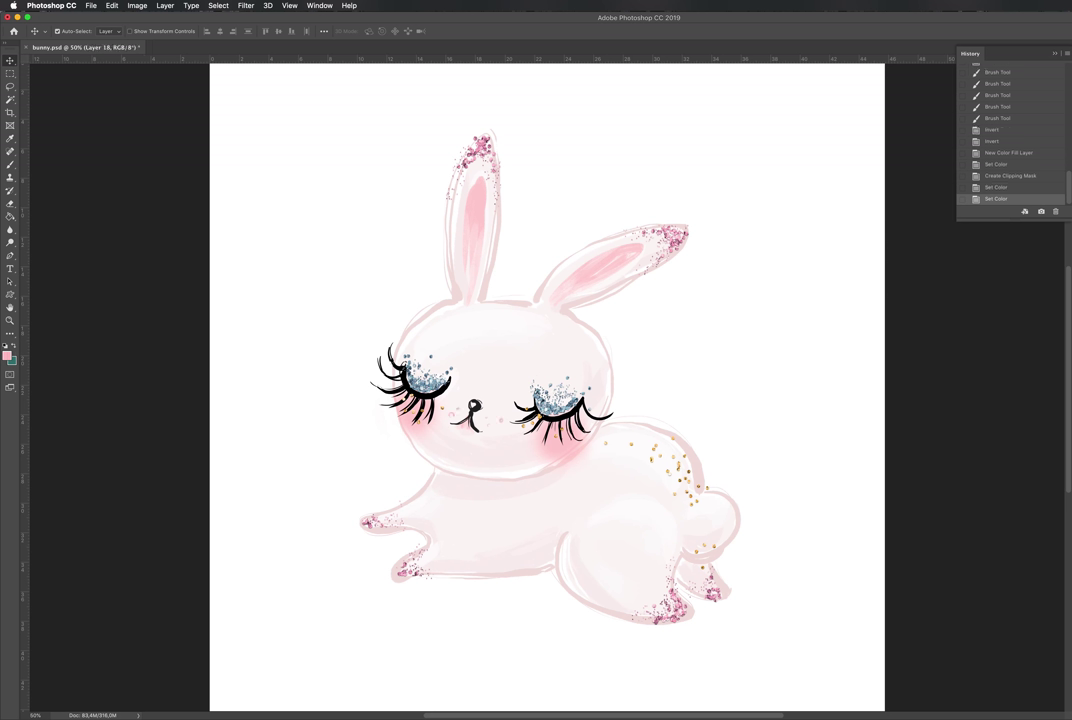
pyautogui.press('0')
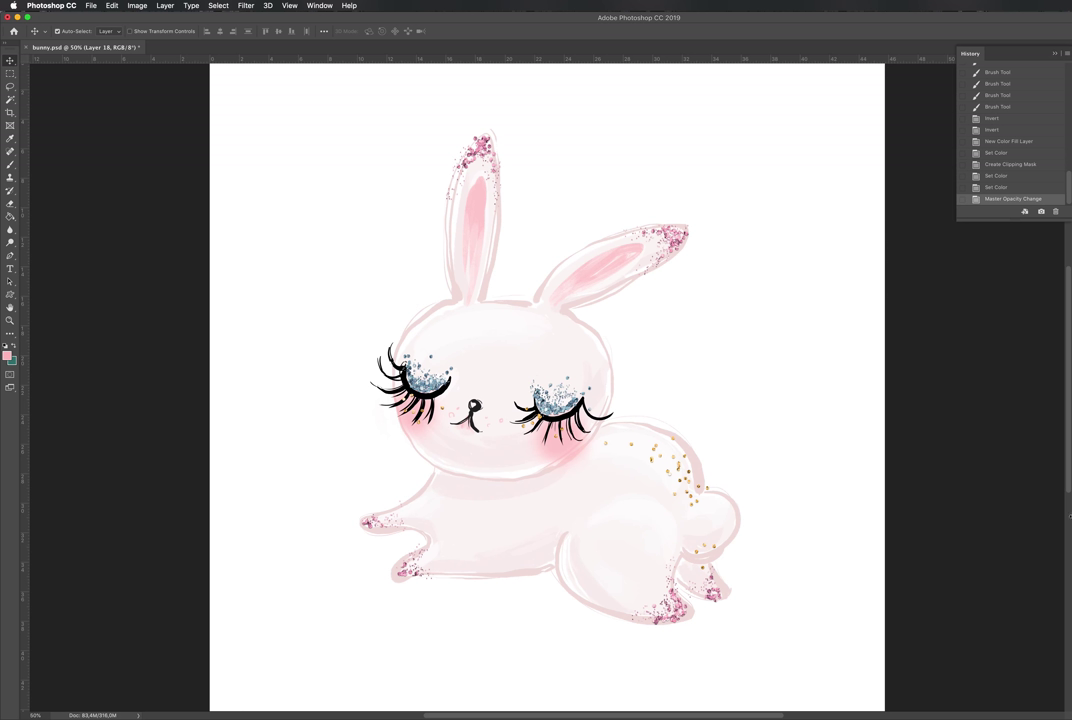
# Step: On Layer 2, paint soft pink spots on the bunny's back with the ink brush at 70 px
pyautogui.hotkey('alt', '[')
pyautogui.hotkey('alt', '[')
pyautogui.press('b')
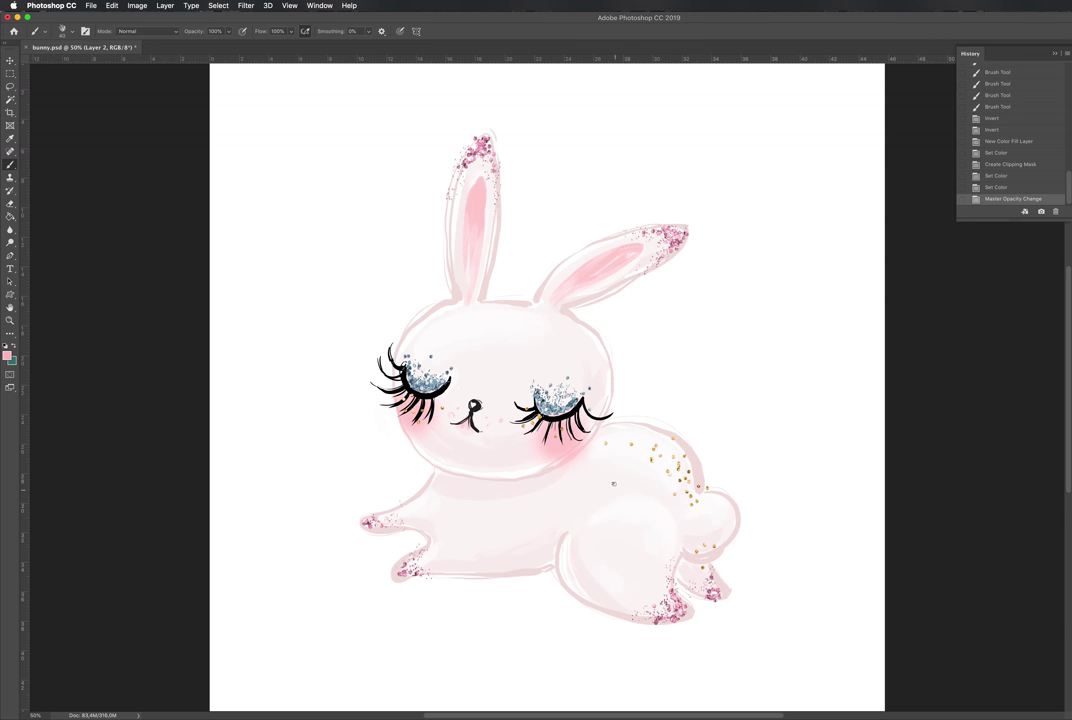
pyautogui.click(642, 469)
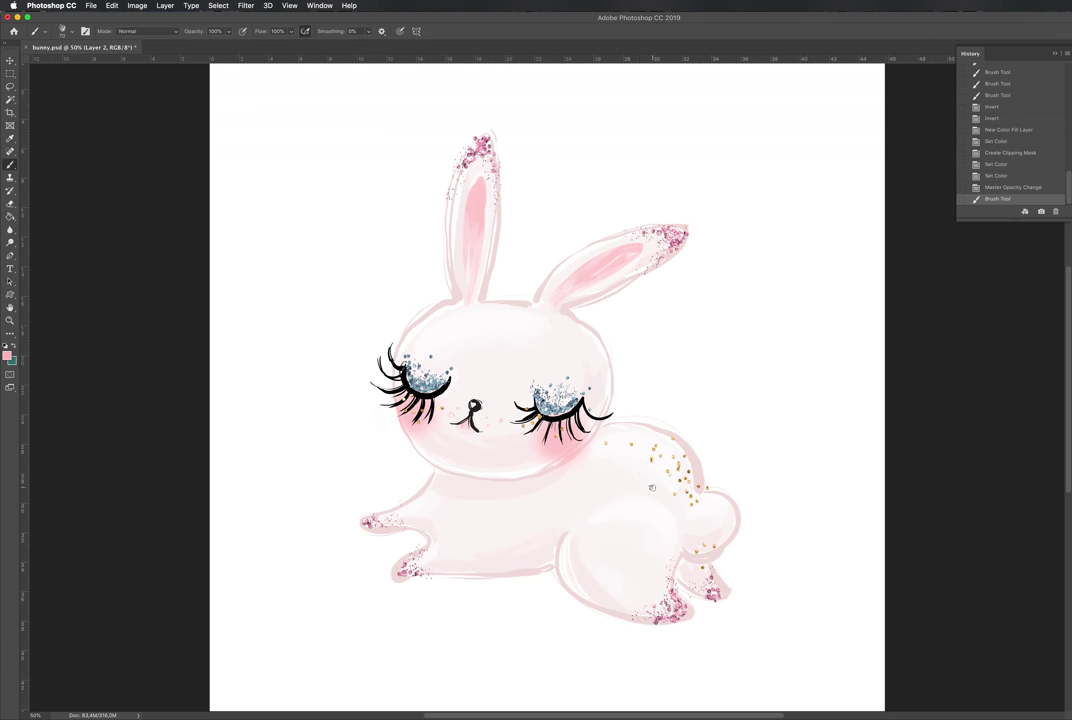
pyautogui.click(640, 471)
pyautogui.click(641, 471)
pyautogui.click(641, 472)
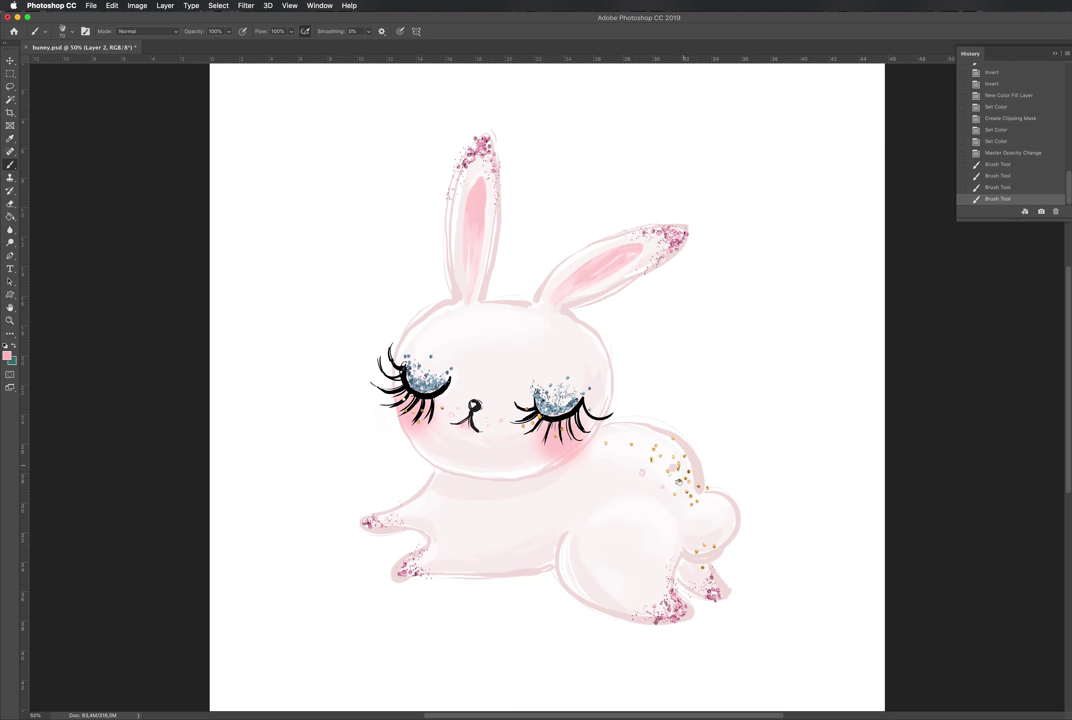
pyautogui.click(641, 471)
pyautogui.click(641, 471)
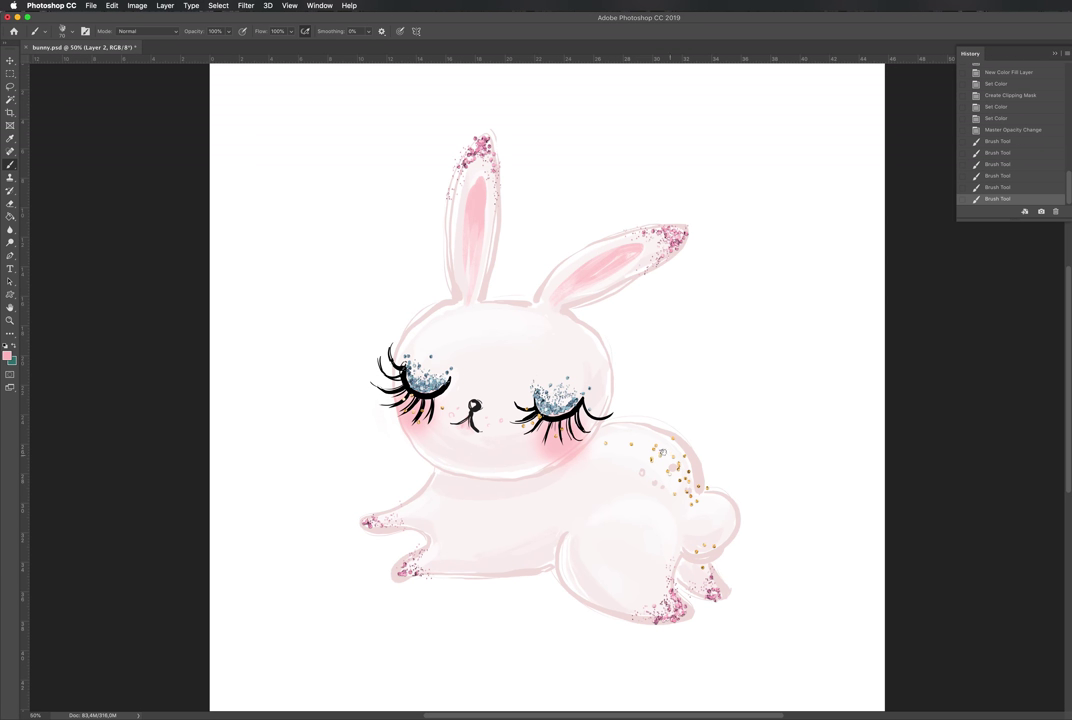
# Step: Select the gold dots layer and cut the dots on the bunny's back with a rectangular selection
pyautogui.press('v')
pyautogui.click(653, 459)
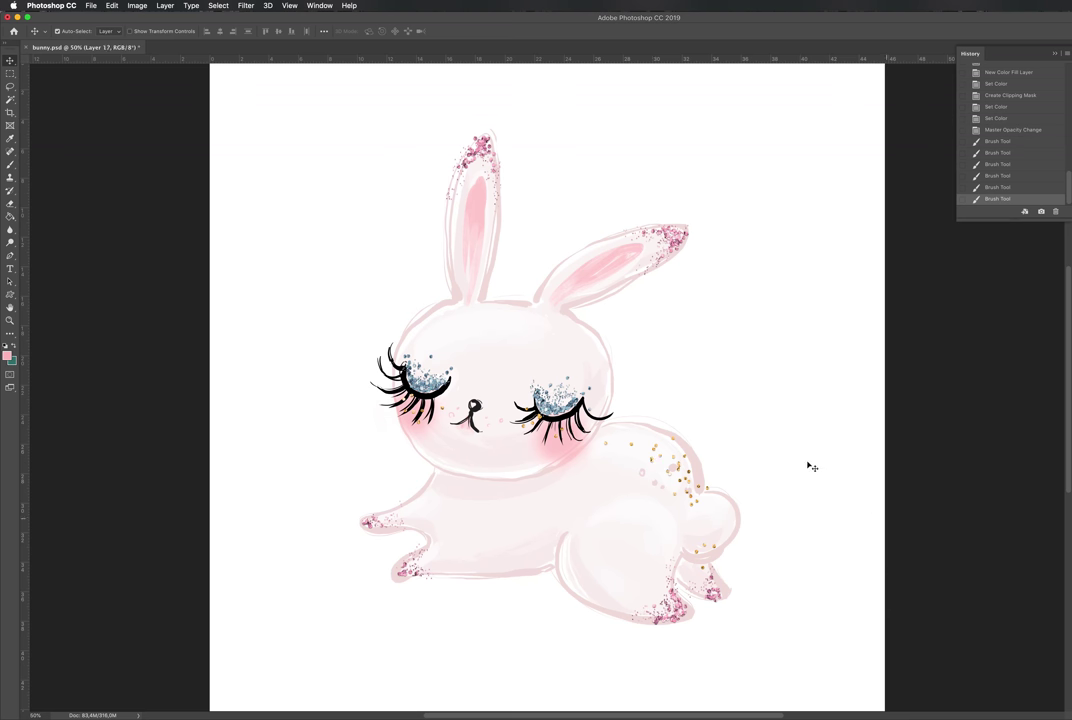
pyautogui.press('m')
pyautogui.moveTo(593, 420); pyautogui.dragTo(746, 513)
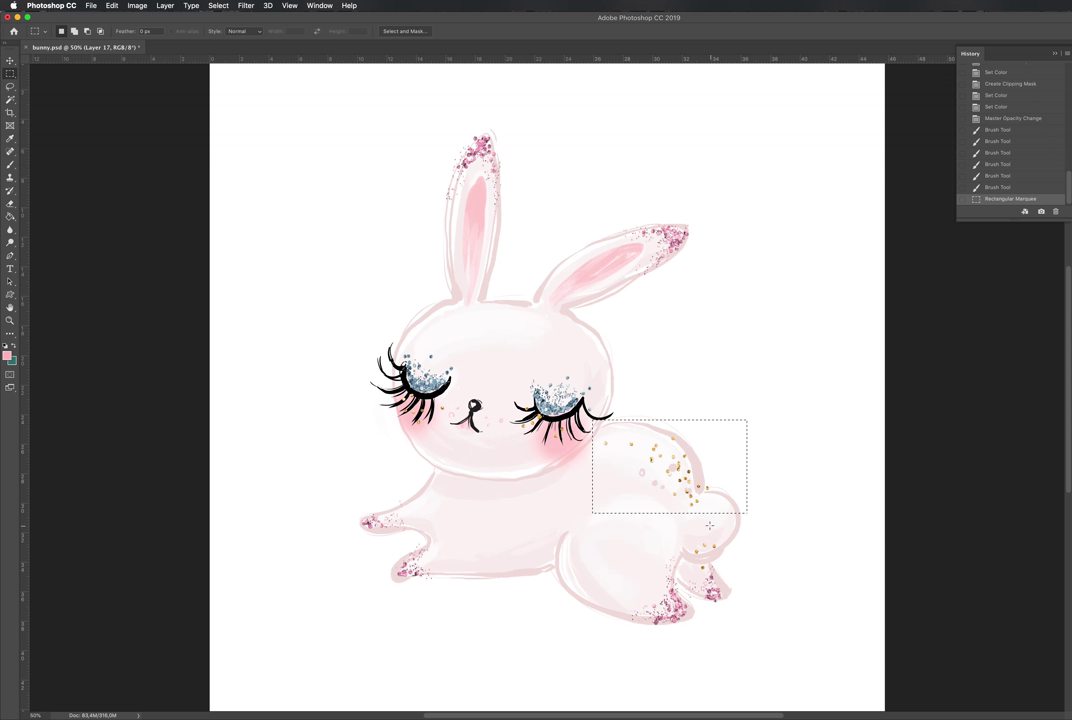
pyautogui.press('super+x')
# Step: Return to Layer 2 and draw pink heart outlines among the spots on the bunny's back
pyautogui.press('v')
pyautogui.click(677, 469)
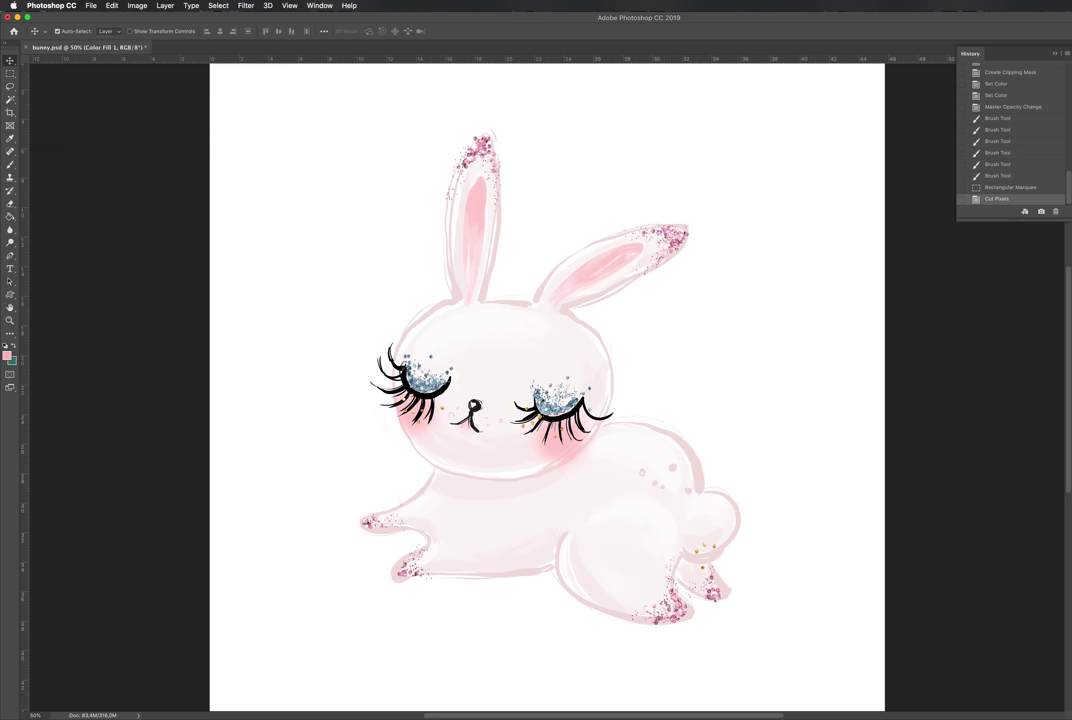
pyautogui.click(816, 494)
pyautogui.press('b')
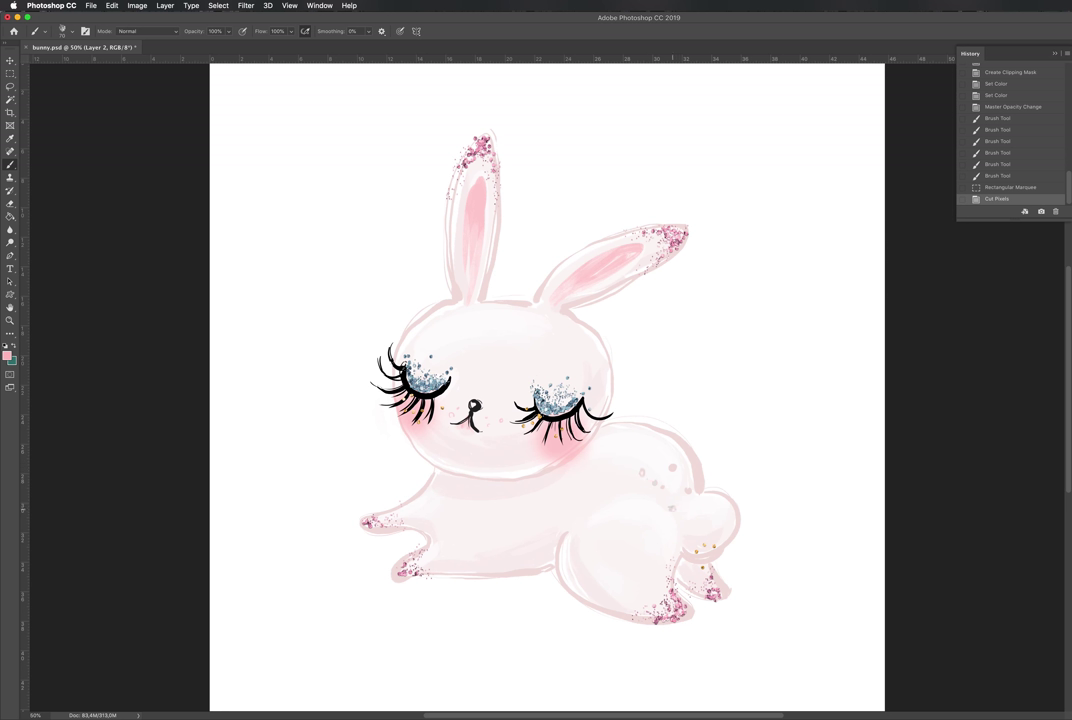
pyautogui.click(669, 510)
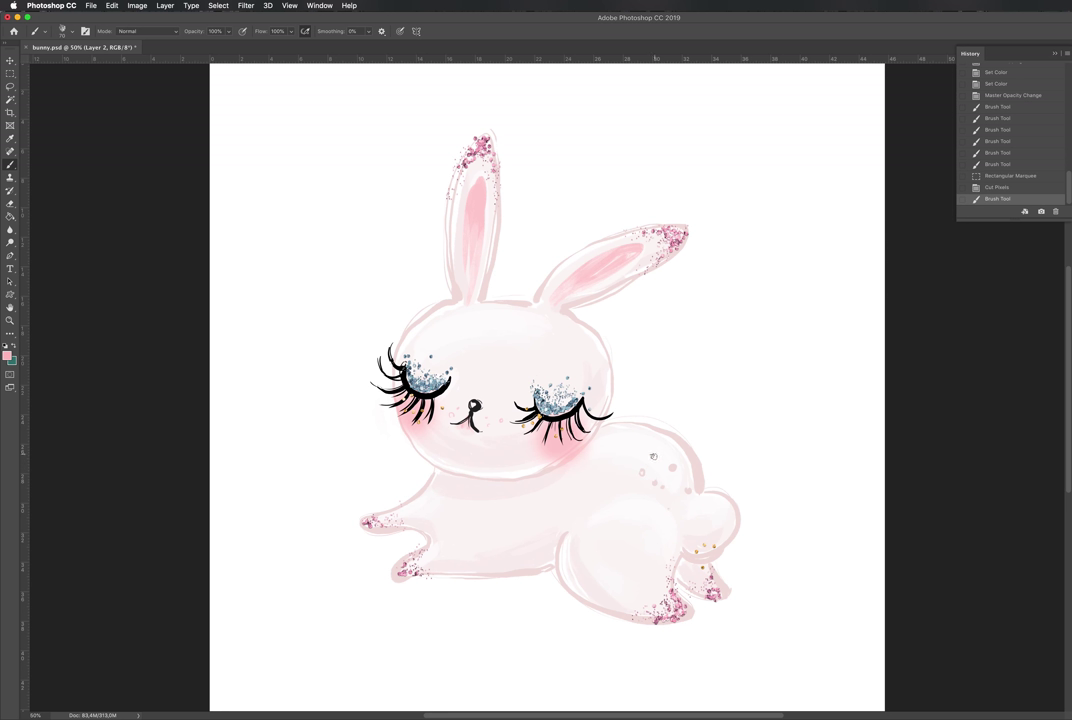
pyautogui.moveTo(648, 454)
pyautogui.mouseDown()
pyautogui.moveTo(610, 471)
pyautogui.moveTo(628, 495)
pyautogui.moveTo(629, 528)
pyautogui.moveTo(629, 474)
pyautogui.moveTo(610, 471)
pyautogui.moveTo(658, 450)
pyautogui.mouseUp()
# Step: Add more small spots below the hearts, undoing the misplaced one
pyautogui.click(668, 508)
pyautogui.click(680, 481)
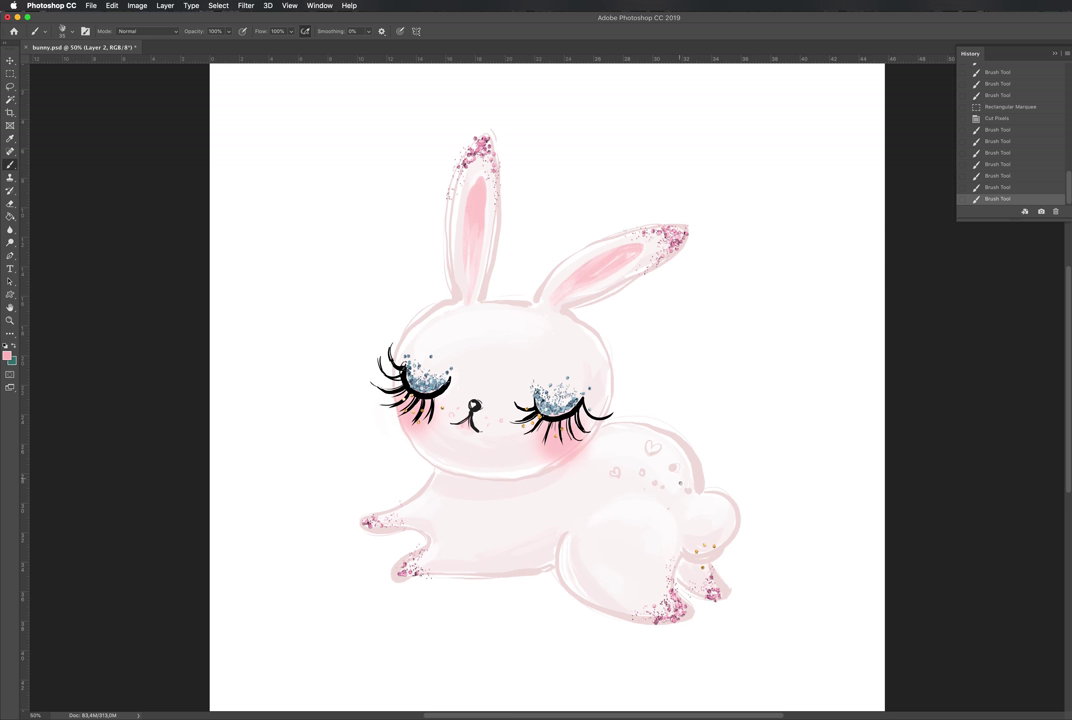
pyautogui.click(663, 488)
pyautogui.click(692, 508)
pyautogui.press('super+z')
pyautogui.click(675, 508)
# Step: On a new layer, dab over the larger spots on the bunny's back with a smaller brush
pyautogui.press('super+shift+alt+n')
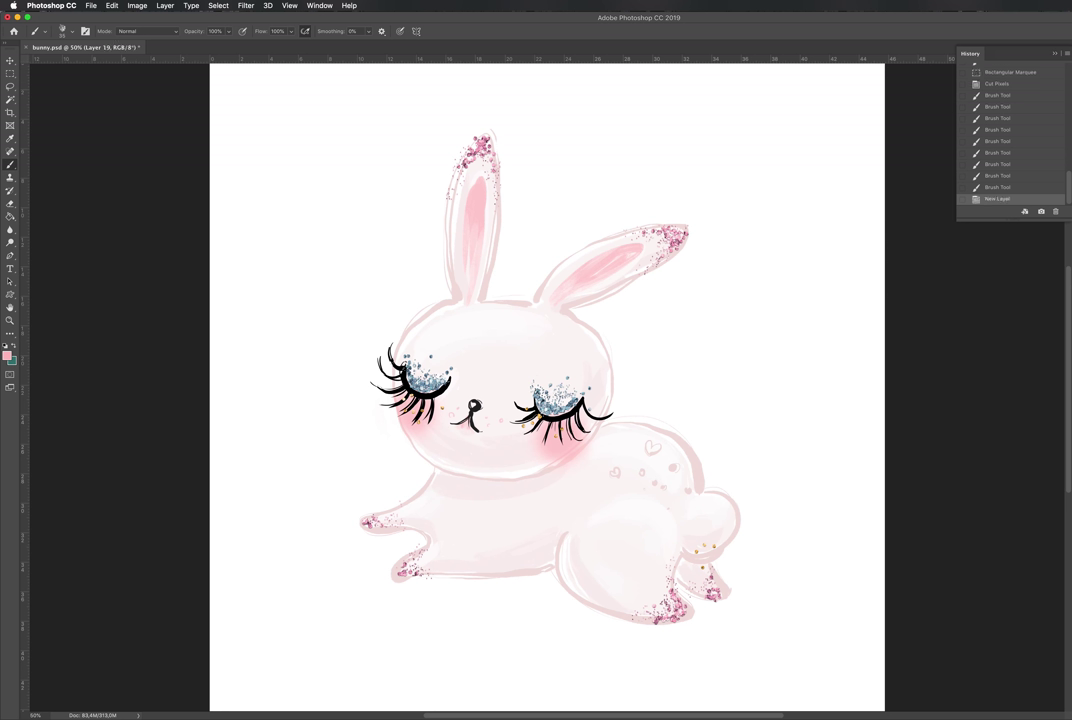
pyautogui.click(675, 480)
pyautogui.click(672, 467)
pyautogui.press('[')
pyautogui.click(688, 491)
pyautogui.click(672, 470)
# Step: Fill in the two hearts with gold and paint over the small spots beside them
pyautogui.click(615, 473)
pyautogui.click(618, 482)
pyautogui.click(650, 449)
pyautogui.click(660, 447)
pyautogui.click(643, 472)
pyautogui.click(655, 484)
pyautogui.click(661, 491)
# Step: Add another layer with a clipping mask and paint white highlights on the hearts and spots
pyautogui.hotkey('alt', '[')
pyautogui.press('super+shift+alt+n')
pyautogui.press('super+alt+g')
pyautogui.click(614, 472)
pyautogui.click(653, 448)
pyautogui.click(615, 473)
pyautogui.click(617, 472)
pyautogui.moveTo(651, 443); pyautogui.dragTo(649, 449)
pyautogui.click(652, 447)
pyautogui.click(673, 467)
pyautogui.click(655, 482)
pyautogui.click(643, 472)
# Step: Apply a darker blue glitter style to the ear and paw glitter layer
pyautogui.keyDown('super'); pyautogui.click(664, 500); pyautogui.keyUp('super')
pyautogui.click(673, 492)
pyautogui.click(567, 405)
pyautogui.click(650, 447)
pyautogui.click(650, 447)
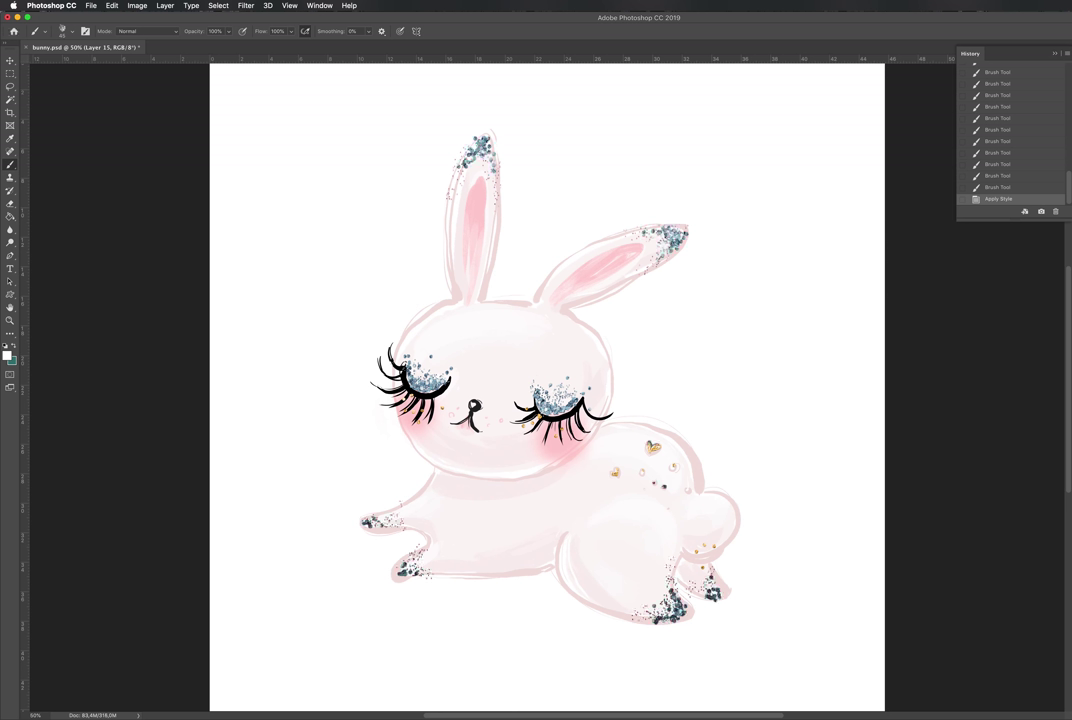
# Step: Undo the last glitter style change and dab blue glitter onto the spots on the bunny's back
pyautogui.hotkey('ctrl', 'z')
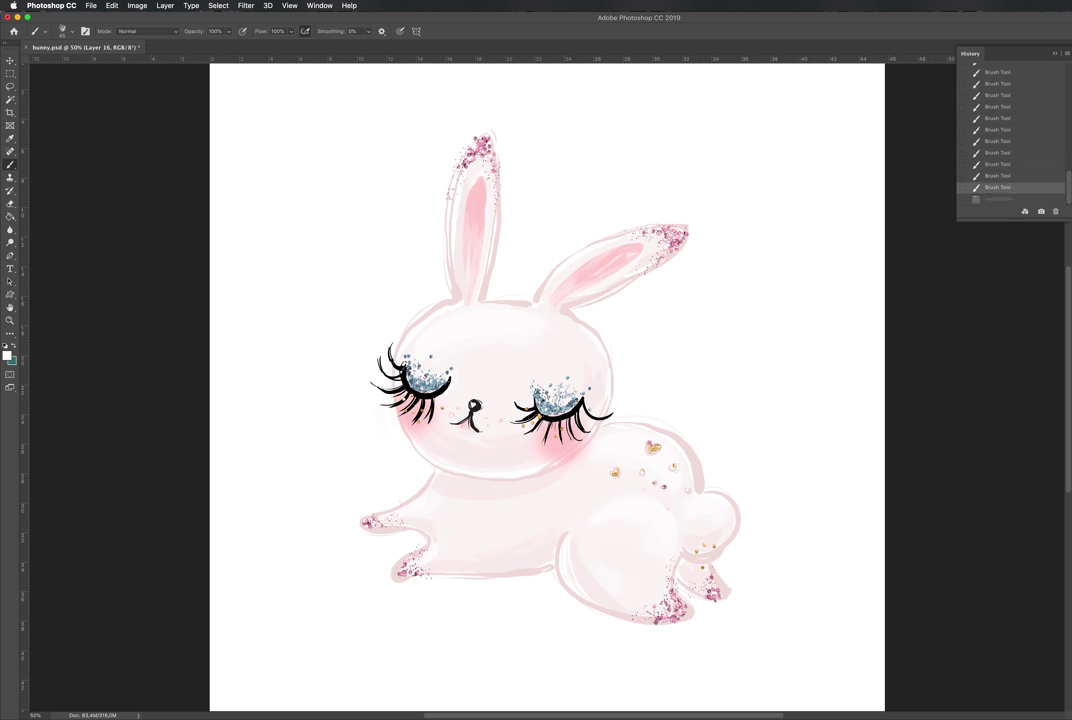
pyautogui.click(642, 472)
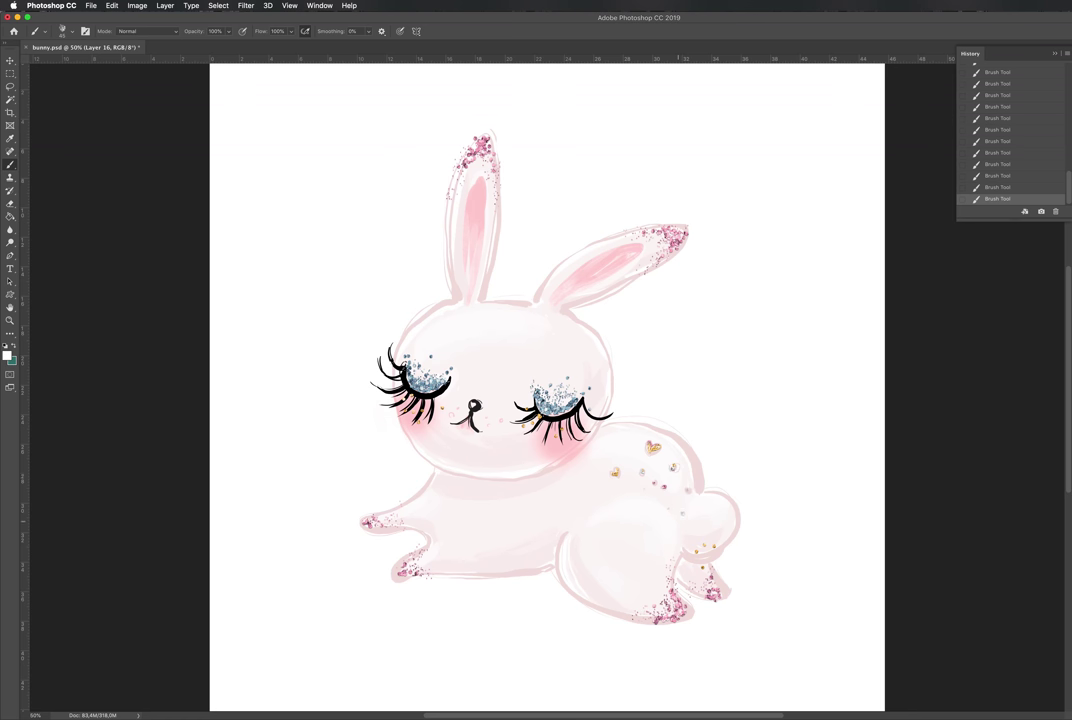
# Step: Choose a hexagon glitter brush, enlarge it, and scatter blue dots over the back, tilted ear, hind foot and front paws
pyautogui.rightClick(657, 447)
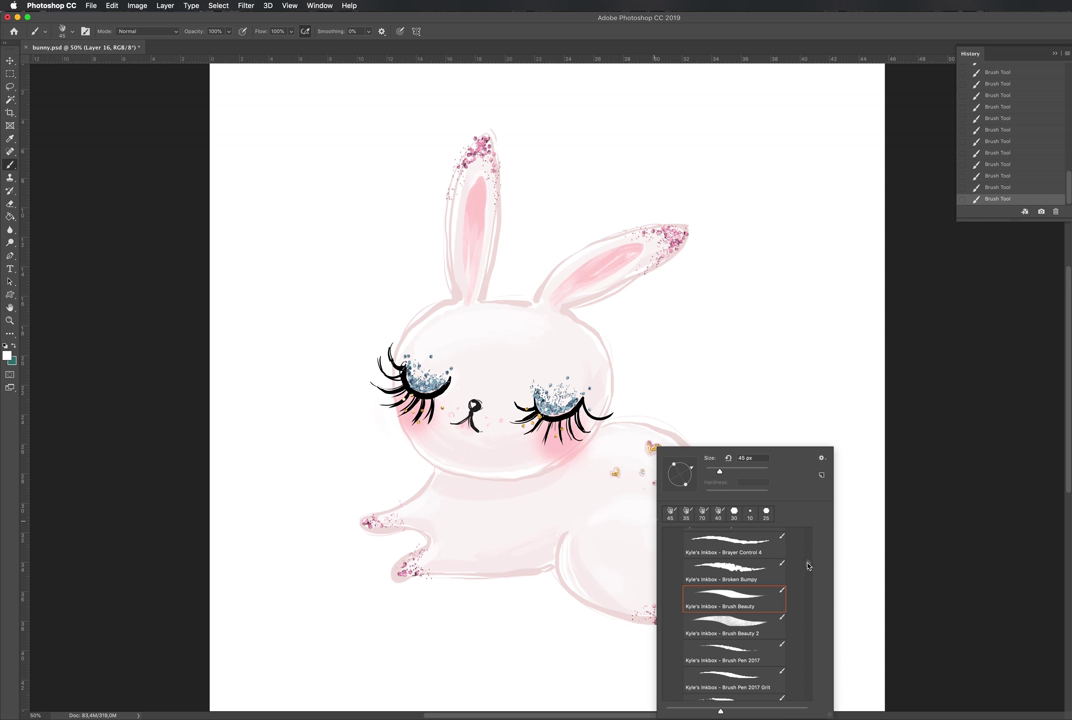
pyautogui.click(668, 534)
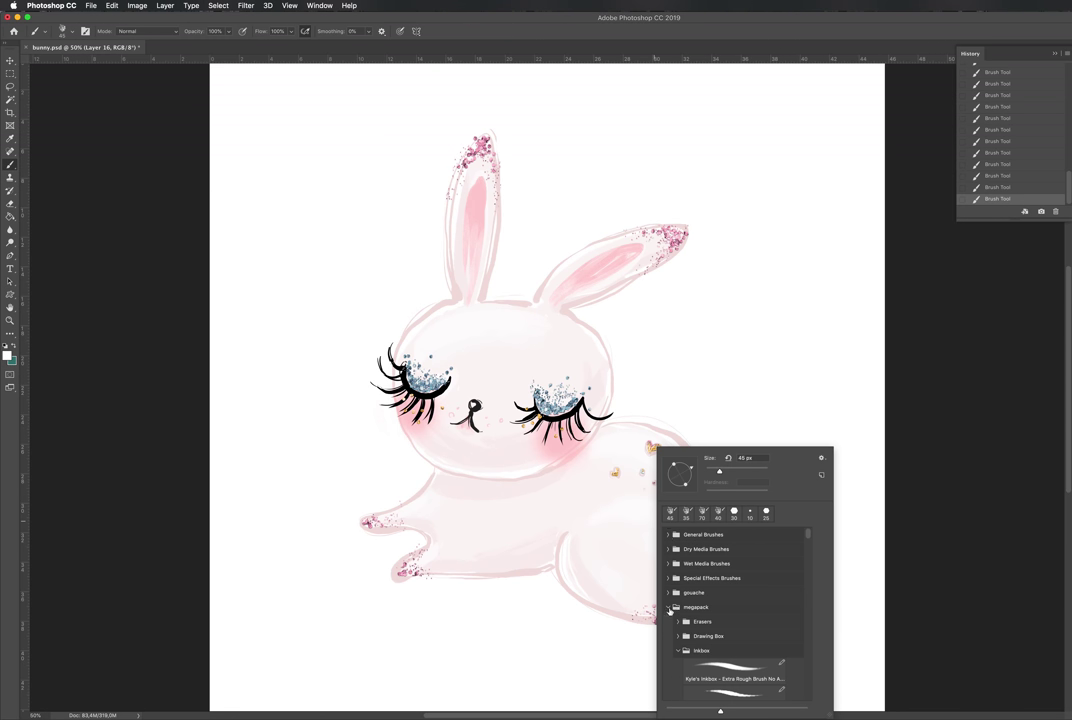
pyautogui.doubleClick(678, 638)
pyautogui.press(']')
pyautogui.press(']')
pyautogui.press(']')
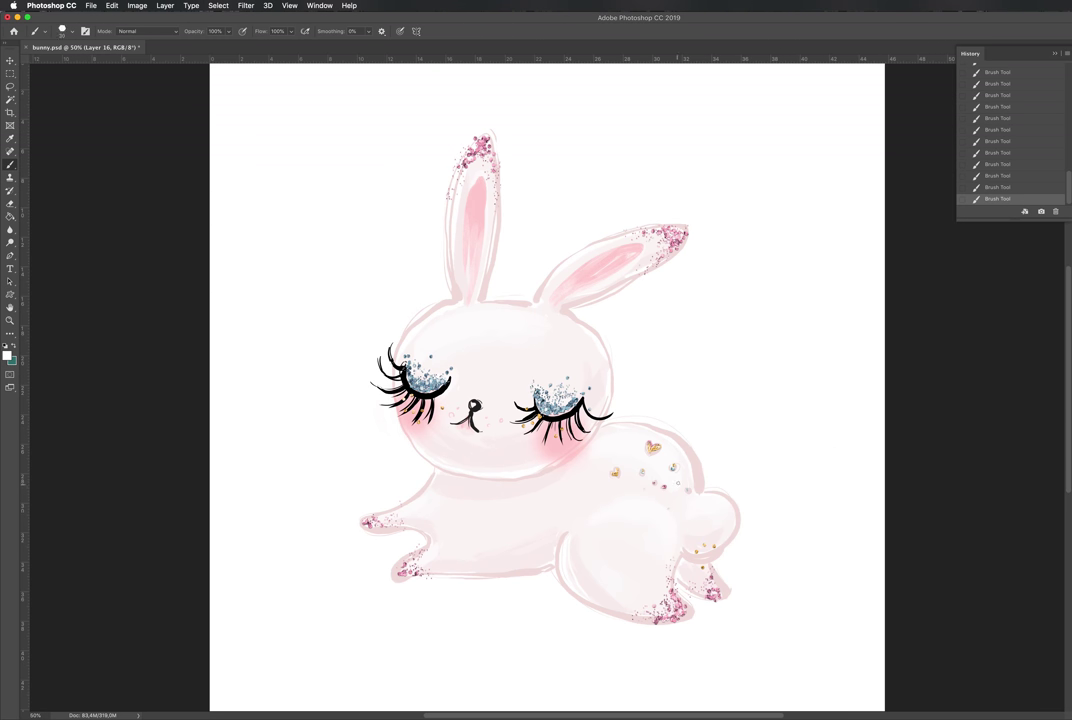
pyautogui.moveTo(672, 455); pyautogui.dragTo(686, 470)
pyautogui.click(636, 235)
pyautogui.click(636, 612)
pyautogui.click(430, 561)
pyautogui.click(440, 564)
pyautogui.click(400, 517)
# Step: On a new layer, test glitter dabs inside the tilted ear and cut them away
pyautogui.press('alt+shift+super+n')
pyautogui.click(575, 284)
pyautogui.press('F2')
pyautogui.click(588, 275)
pyautogui.press('m')
pyautogui.moveTo(531, 263); pyautogui.dragTo(586, 316)
pyautogui.hotkey('ctrl', 'x')
# Step: With a smaller glitter brush, dab fine gold glitter along the pink inside of the tilted ear
pyautogui.press('b')
pyautogui.press('[')
pyautogui.press('[')
pyautogui.press('[')
pyautogui.click(574, 281)
pyautogui.click(582, 278)
pyautogui.click(570, 285)
pyautogui.click(590, 272)
pyautogui.click(602, 265)
# Step: Dab fine gold glitter down the pink inside of the upright ear towards its base
pyautogui.click(475, 204)
pyautogui.click(474, 220)
pyautogui.click(473, 240)
pyautogui.click(474, 262)
pyautogui.click(473, 275)
pyautogui.click(474, 270)
pyautogui.click(478, 258)
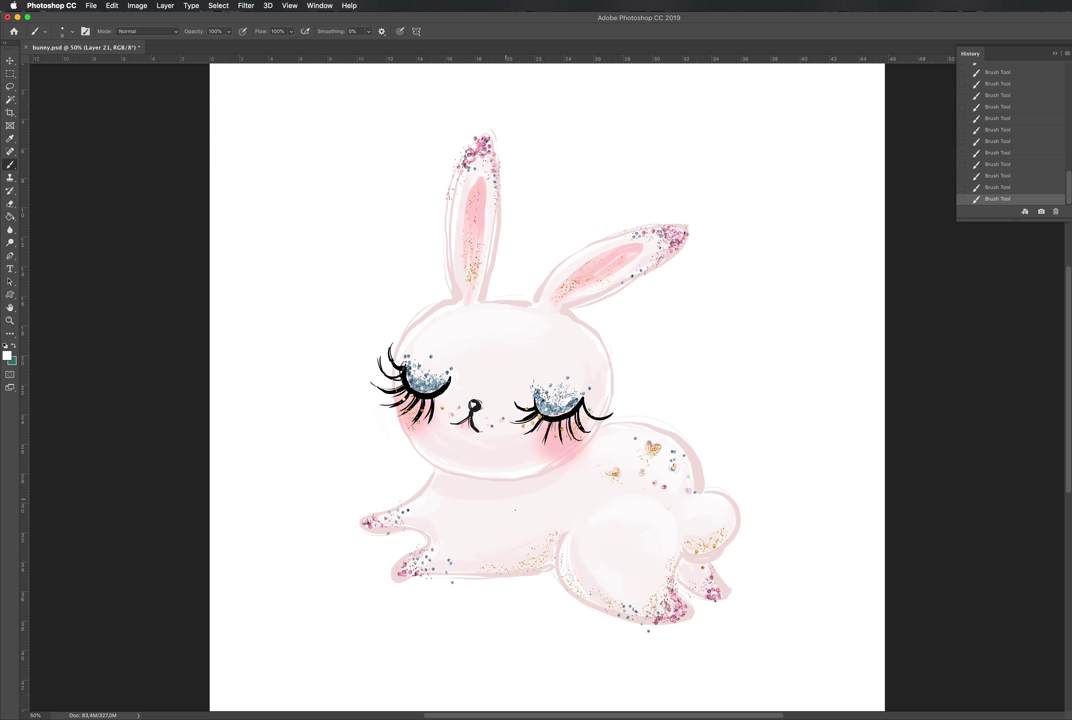
# Step: Undo the recent gold glitter strokes along the bunny's belly and thigh
pyautogui.press('super+z')
pyautogui.press('super+z')
pyautogui.press('super+z')
pyautogui.press('super+z')
pyautogui.press('super+z')
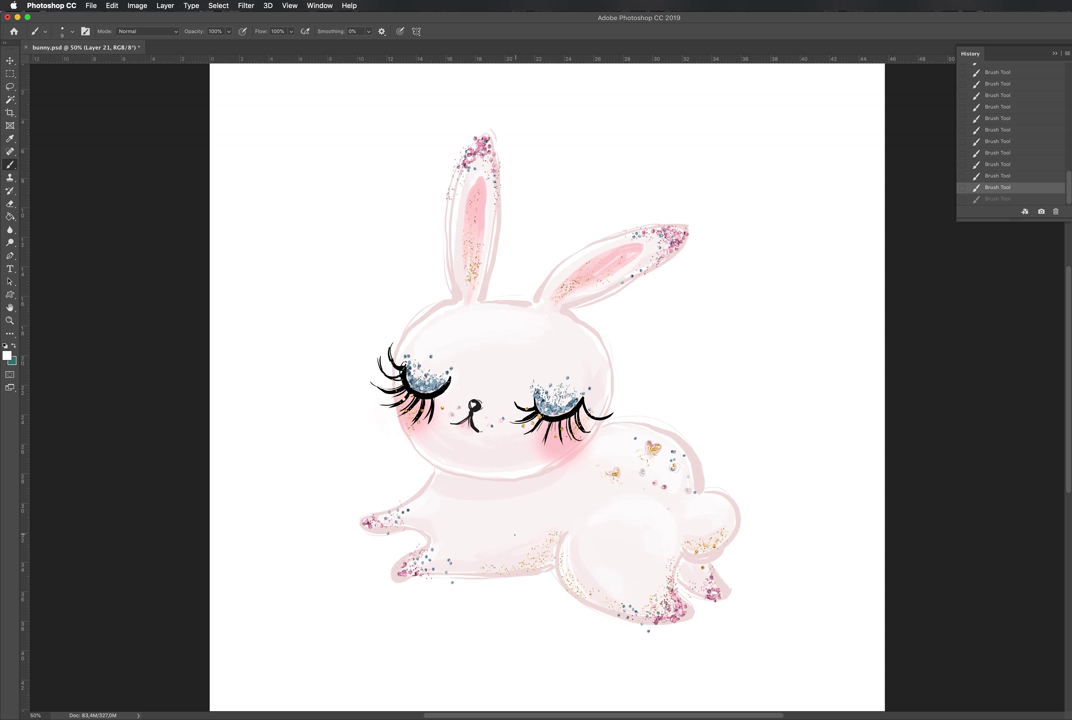
pyautogui.press('super+z')
pyautogui.press('super+z')
pyautogui.press('super+z')
pyautogui.press('super+z')
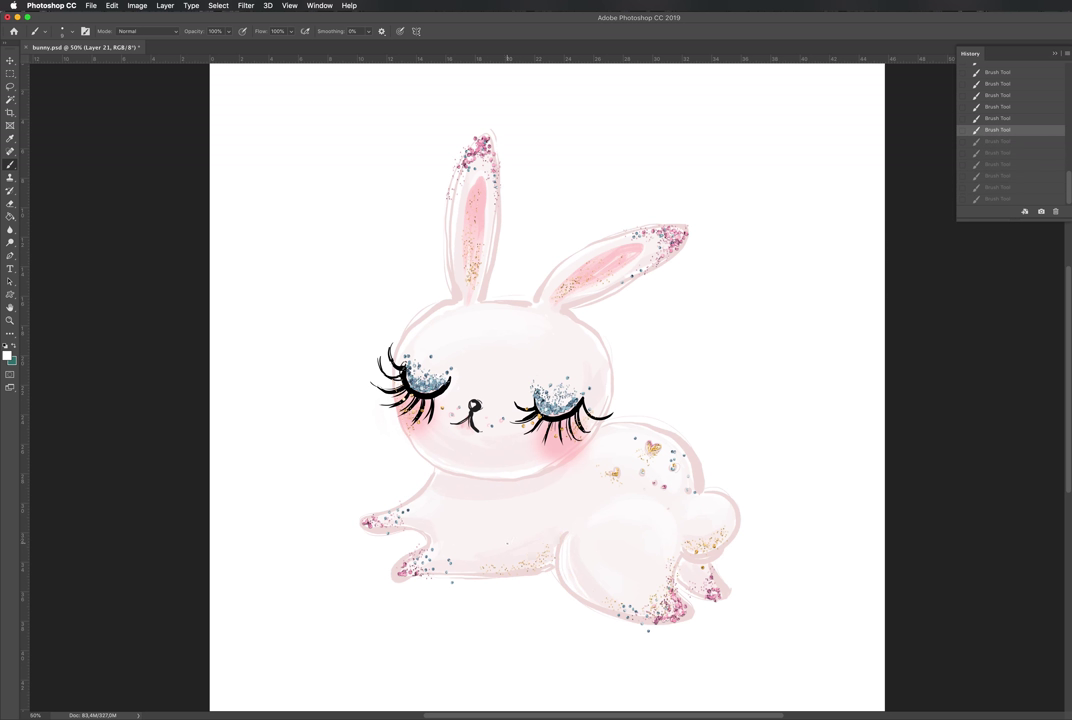
pyautogui.press('super+shift+z')
pyautogui.press('super+shift+z')
pyautogui.press('super+shift+z')
pyautogui.press('super+shift+z')
pyautogui.press('super+shift+z')
pyautogui.press('super+shift+z')
pyautogui.press('super+shift+z')
pyautogui.press('super+shift+z')
pyautogui.press('super+shift+z')
pyautogui.press('super+shift+z')
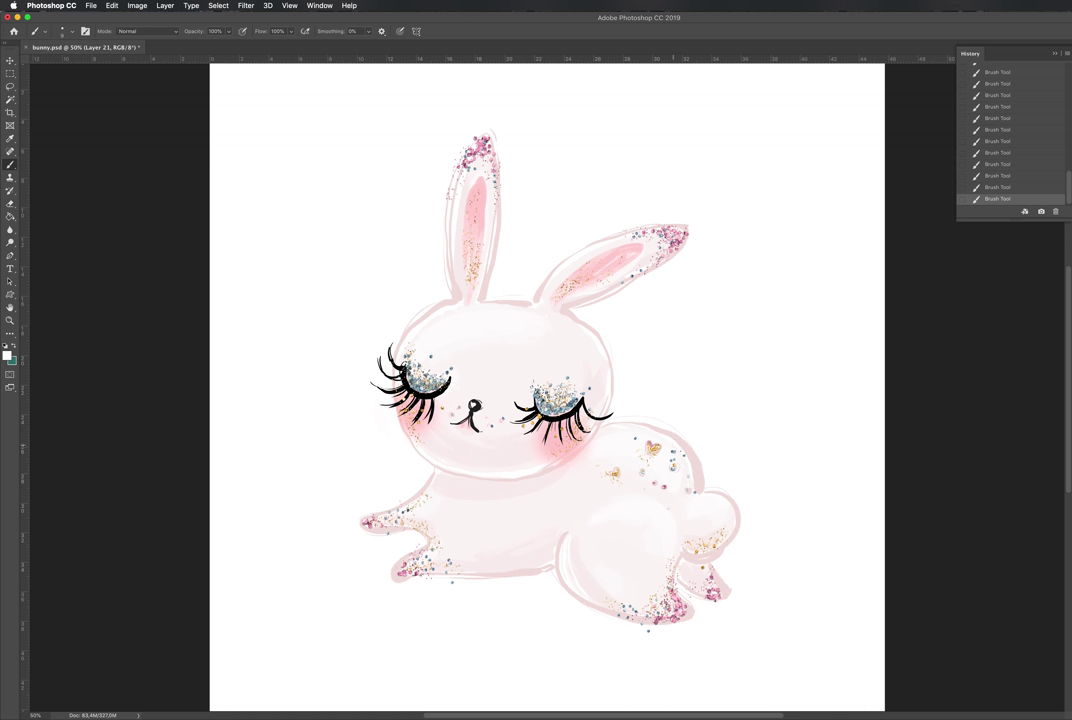
# Step: Switch to the recent 45 px ink brush and paint gold lines along the edges of the back, thigh and belly
pyautogui.rightClick(682, 447)
pyautogui.click(727, 514)
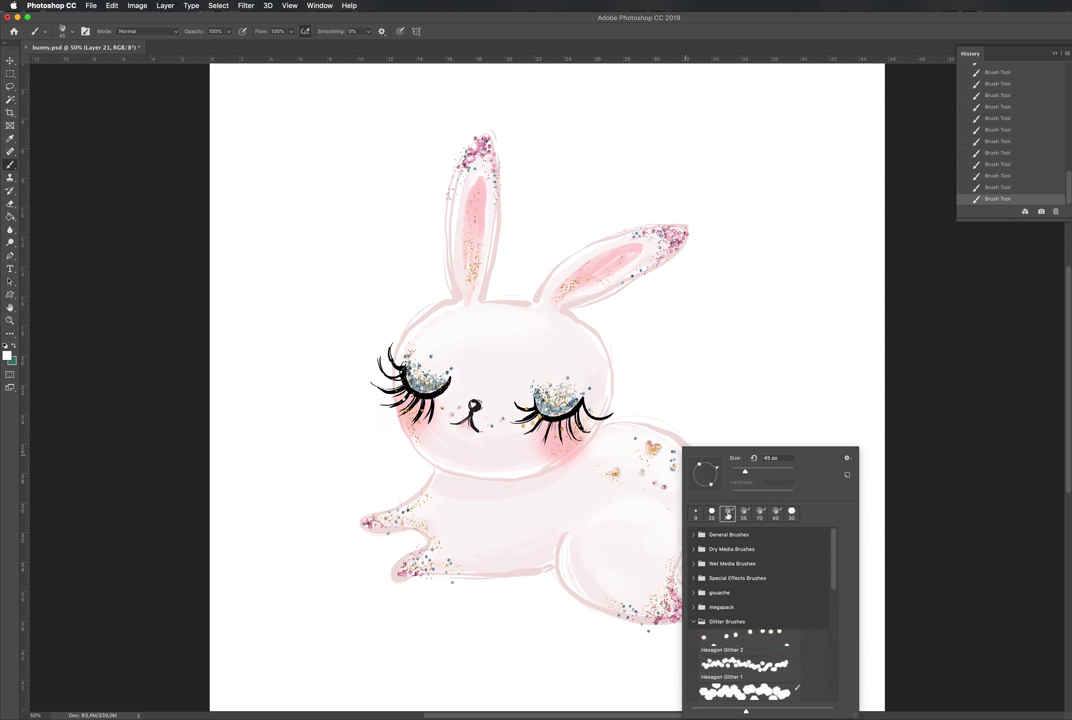
pyautogui.doubleClick(727, 514)
pyautogui.moveTo(682, 439); pyautogui.dragTo(703, 488)
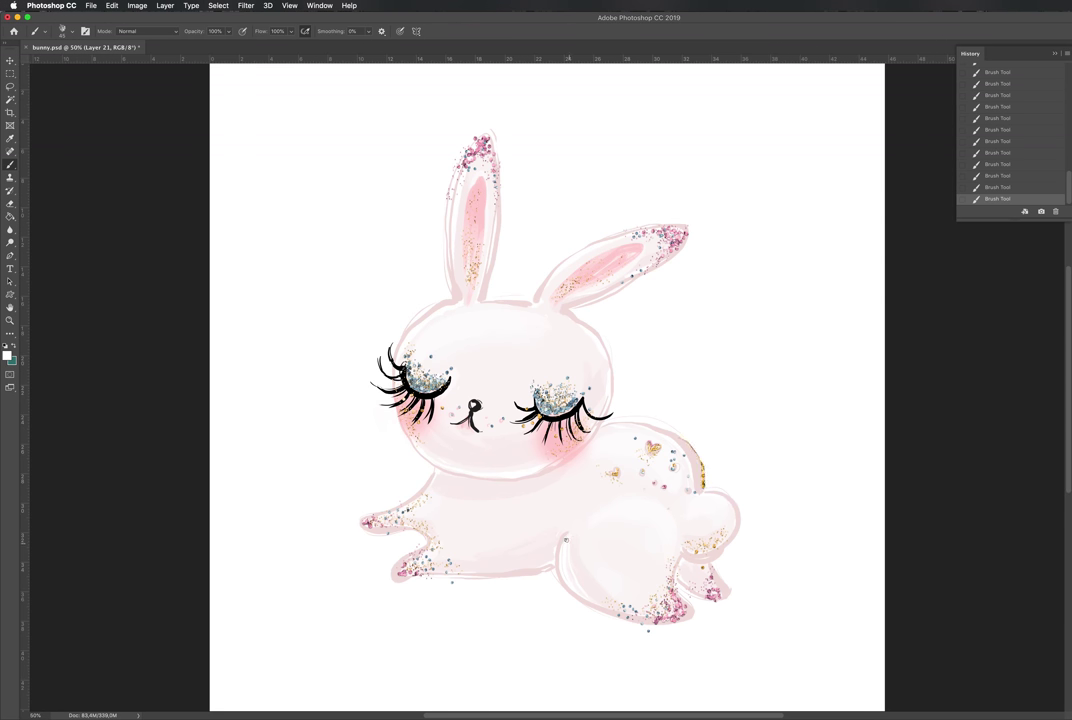
pyautogui.moveTo(558, 545); pyautogui.dragTo(569, 588)
pyautogui.moveTo(430, 580); pyautogui.dragTo(550, 576)
# Step: Paint gold lines around the top of the head and along both edges of the tilted ear, redoing strokes as needed
pyautogui.moveTo(495, 300)
pyautogui.mouseDown()
pyautogui.moveTo(533, 300)
pyautogui.moveTo(588, 253)
pyautogui.mouseUp()
pyautogui.press('super+z')
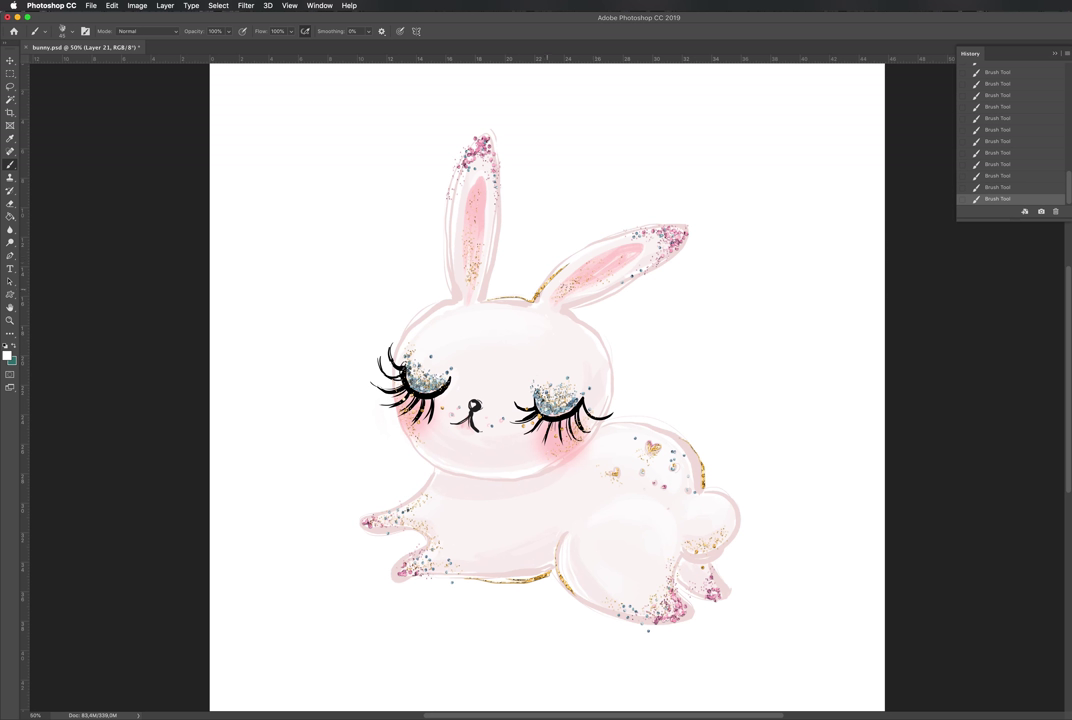
pyautogui.press('super+z')
pyautogui.moveTo(556, 266); pyautogui.dragTo(562, 262)
pyautogui.moveTo(662, 262); pyautogui.dragTo(568, 328)
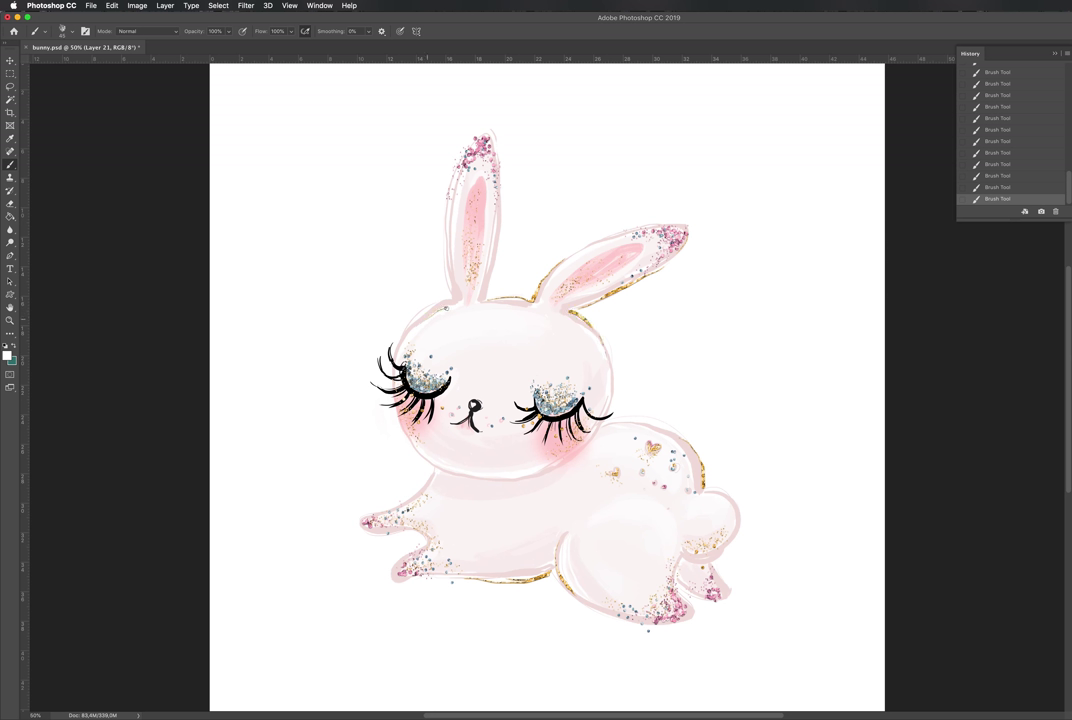
pyautogui.press('super+z')
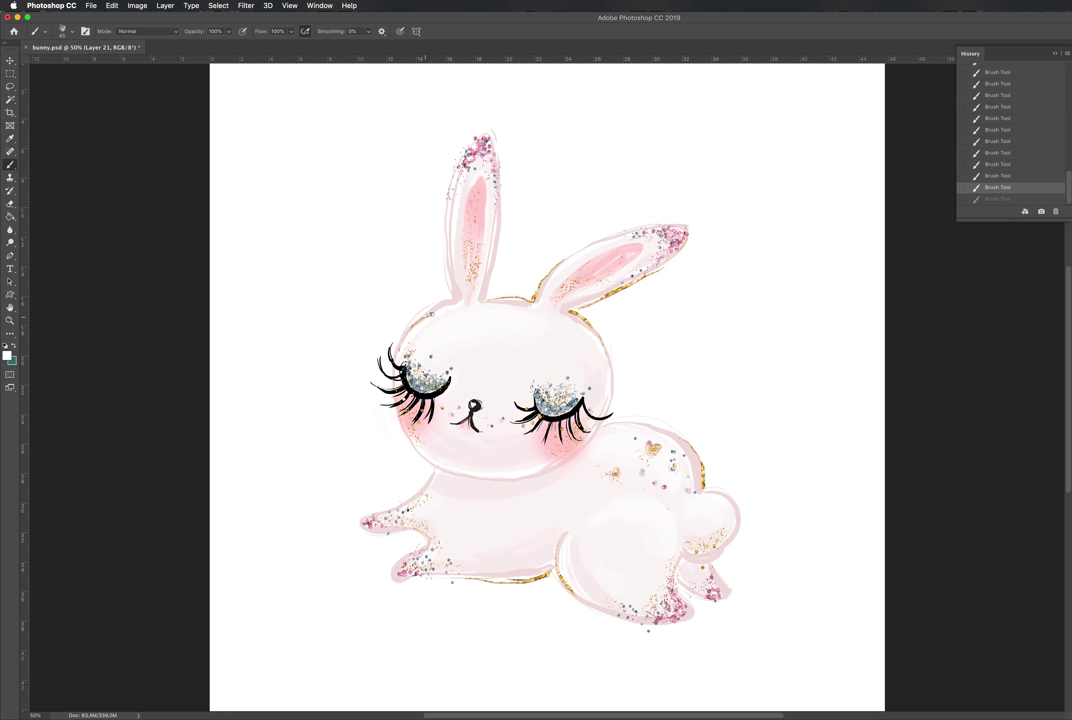
pyautogui.press('shift+super+z')
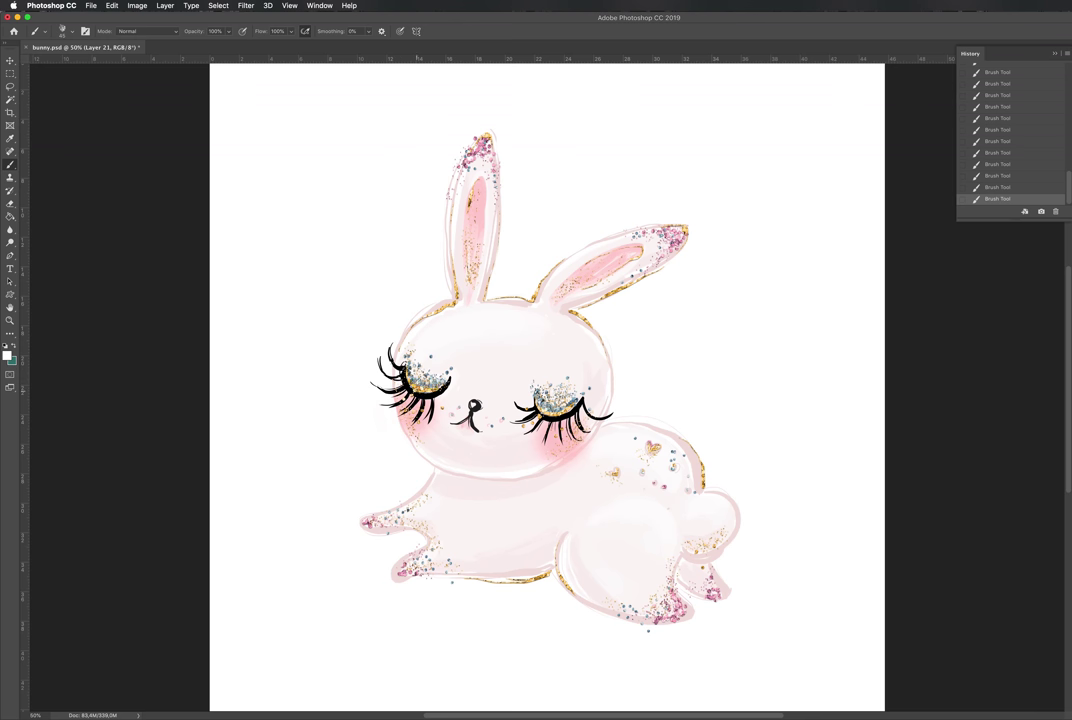
# Step: Pick an eraser from the megapack Erasers brushes and erase stray gold along the lash line of the bunny's left-hand eye
pyautogui.press('e')
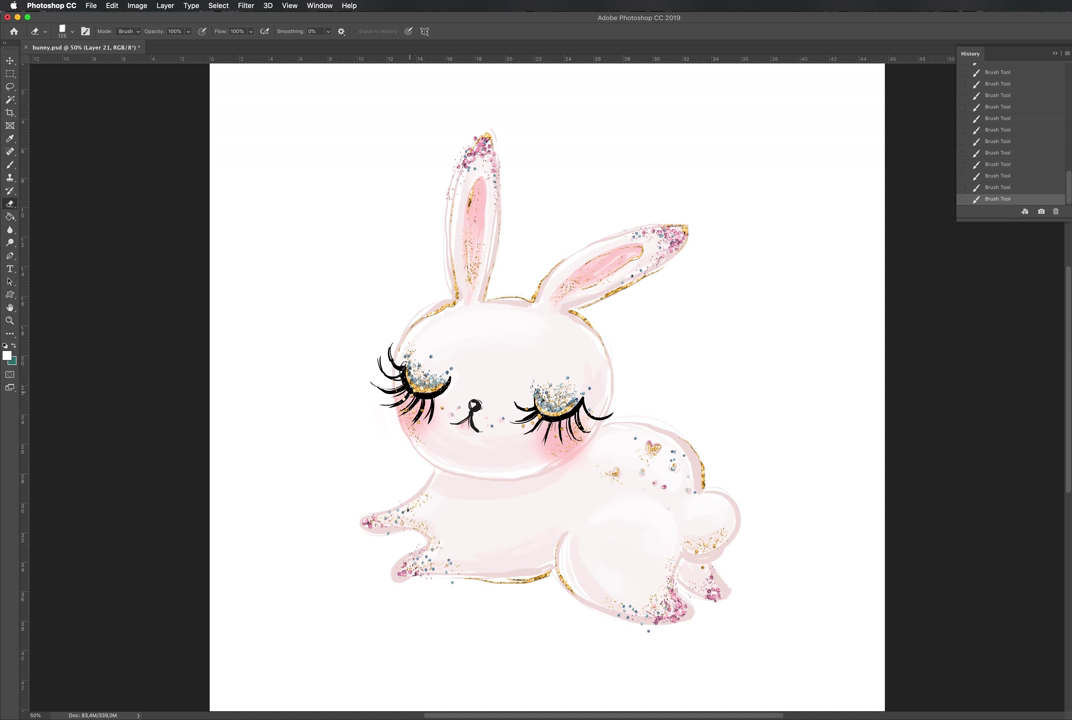
pyautogui.rightClick(420, 405)
pyautogui.click(428, 562)
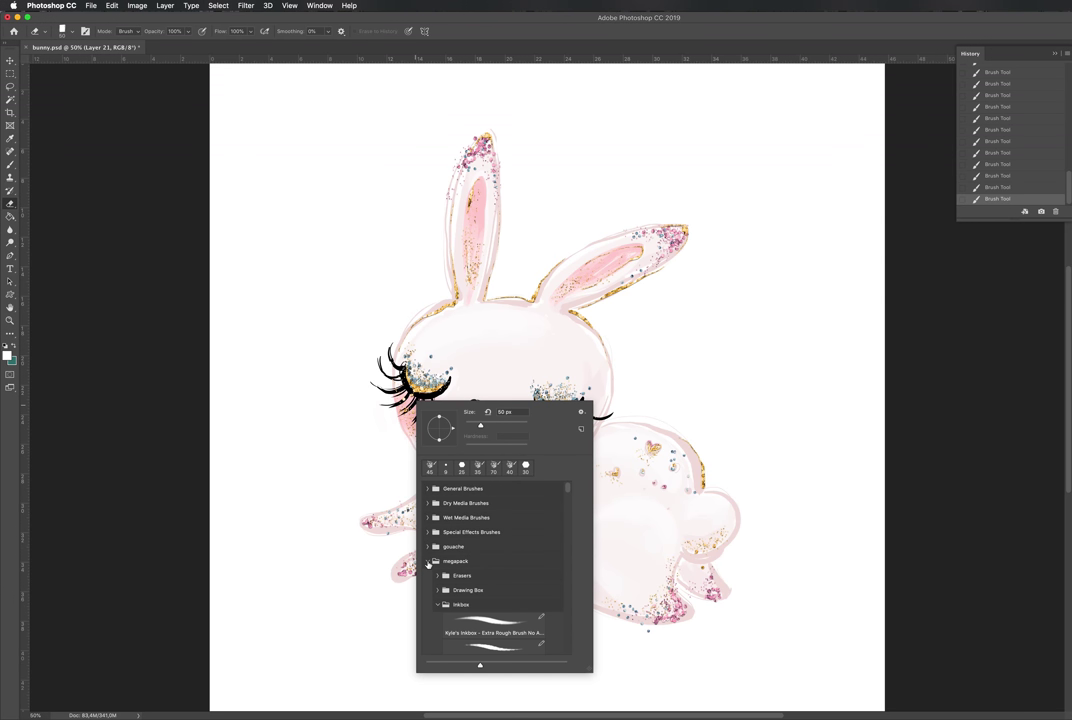
pyautogui.click(439, 576)
pyautogui.doubleClick(453, 597)
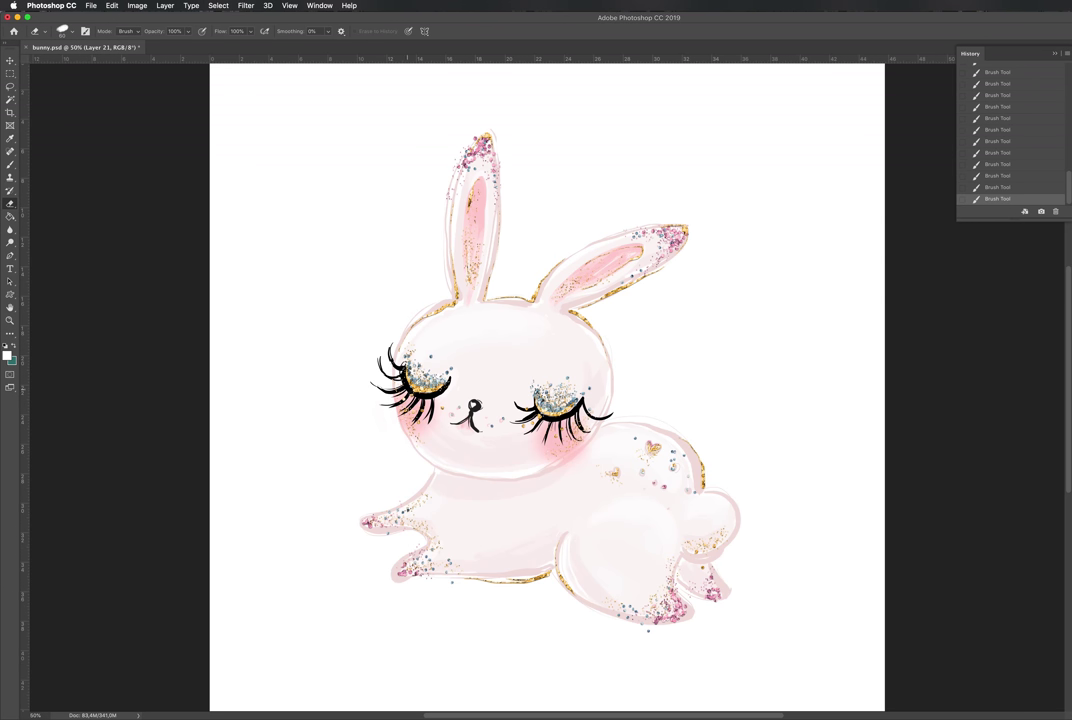
pyautogui.click(413, 393)
# Step: Return to the Brush tool and paint gold over the tips of the front paws
pyautogui.press('b')
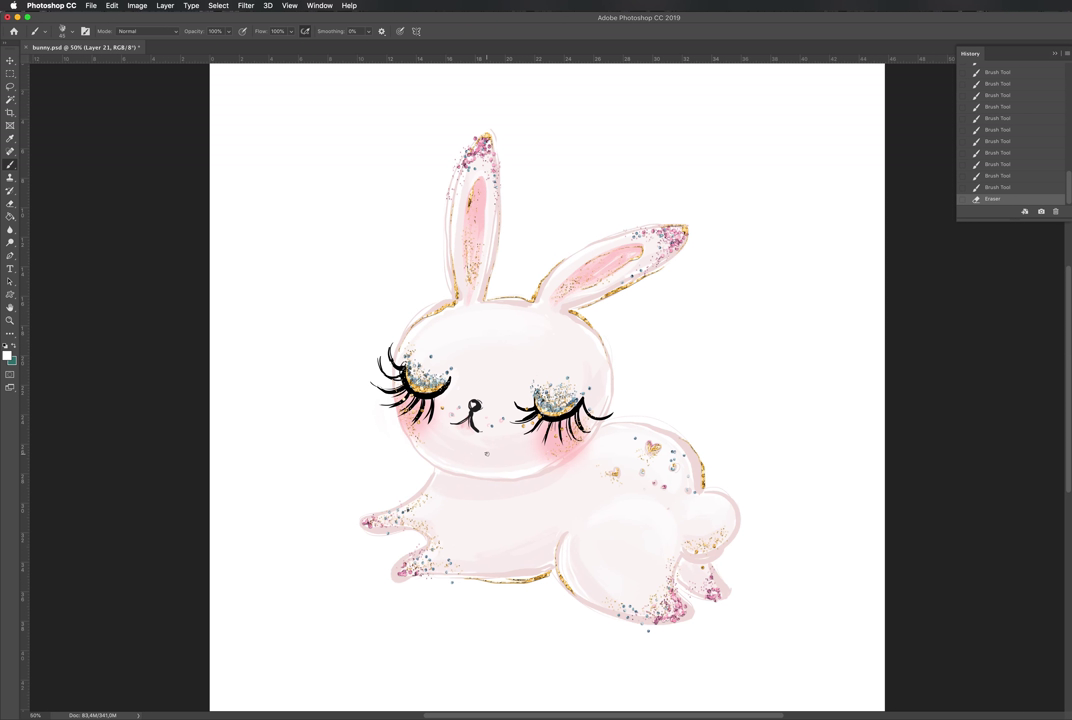
pyautogui.click(310, 434)
pyautogui.click(310, 442)
pyautogui.moveTo(396, 567); pyautogui.dragTo(405, 578)
pyautogui.click(406, 576)
pyautogui.click(413, 571)
pyautogui.click(413, 571)
pyautogui.click(425, 566)
pyautogui.click(440, 562)
# Step: Paint gold lines along the upper back and the lower edge of the head, comparing the last stroke on and off
pyautogui.click(672, 466)
pyautogui.click(700, 440)
pyautogui.press('super+z')
pyautogui.press('super+shift+z')
pyautogui.press('super+z')
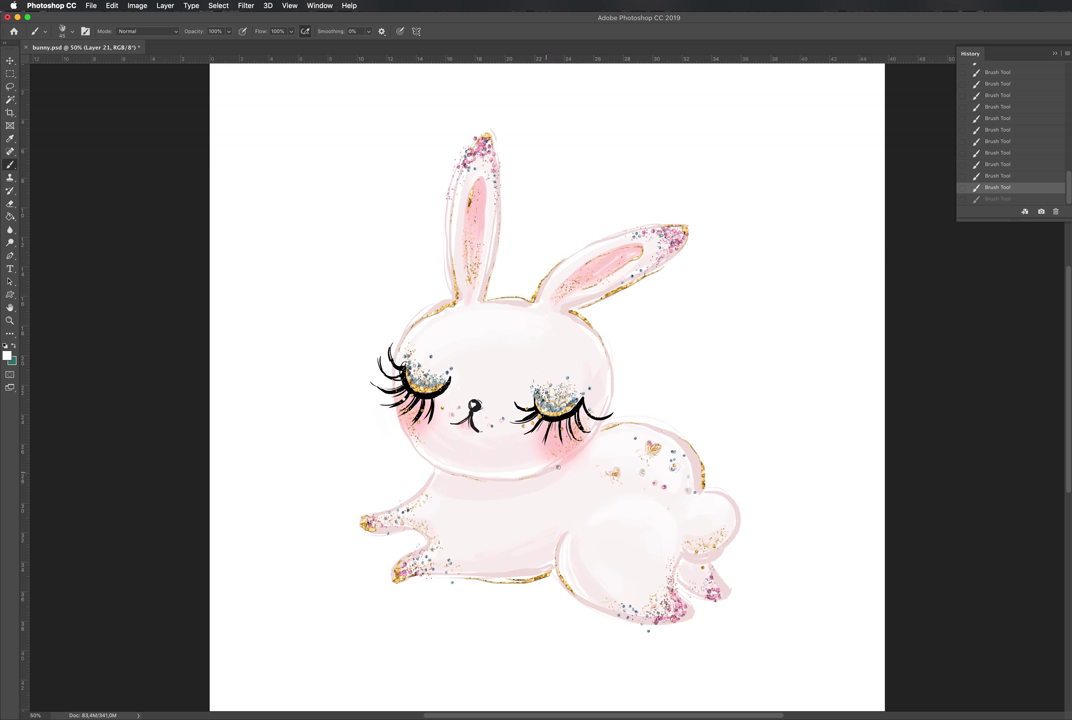
pyautogui.press('super+shift+z')
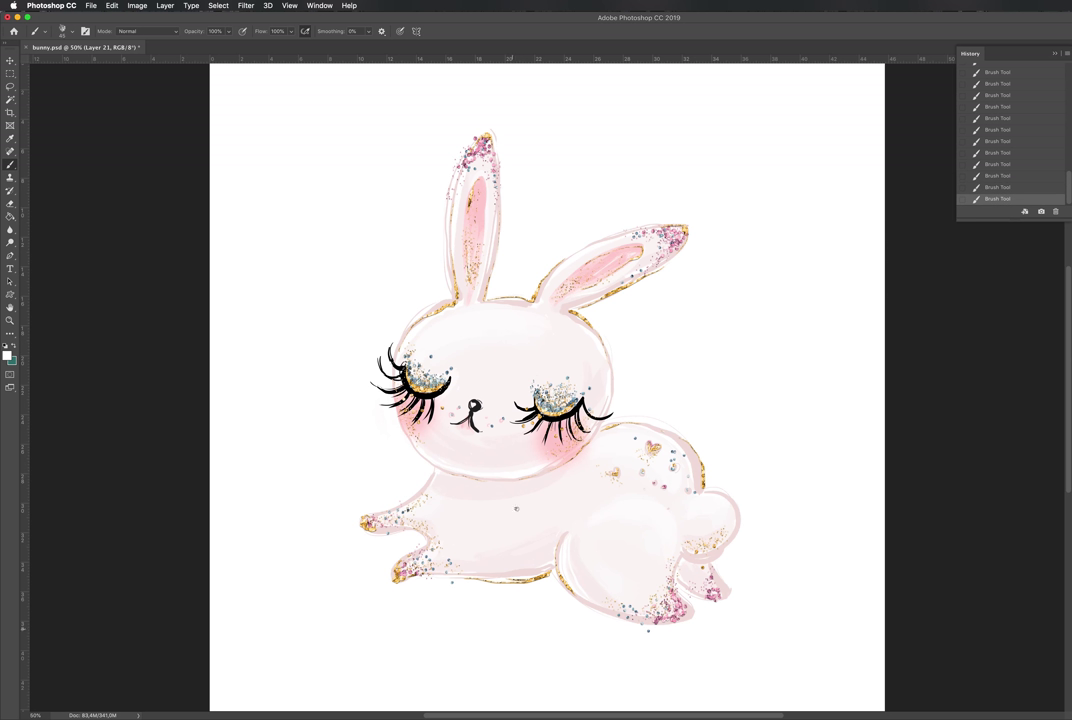
# Step: Dab gold dots onto the forehead and toggle the pink glitter layer's visibility to identify it
pyautogui.click(510, 321)
pyautogui.press('super+comma')
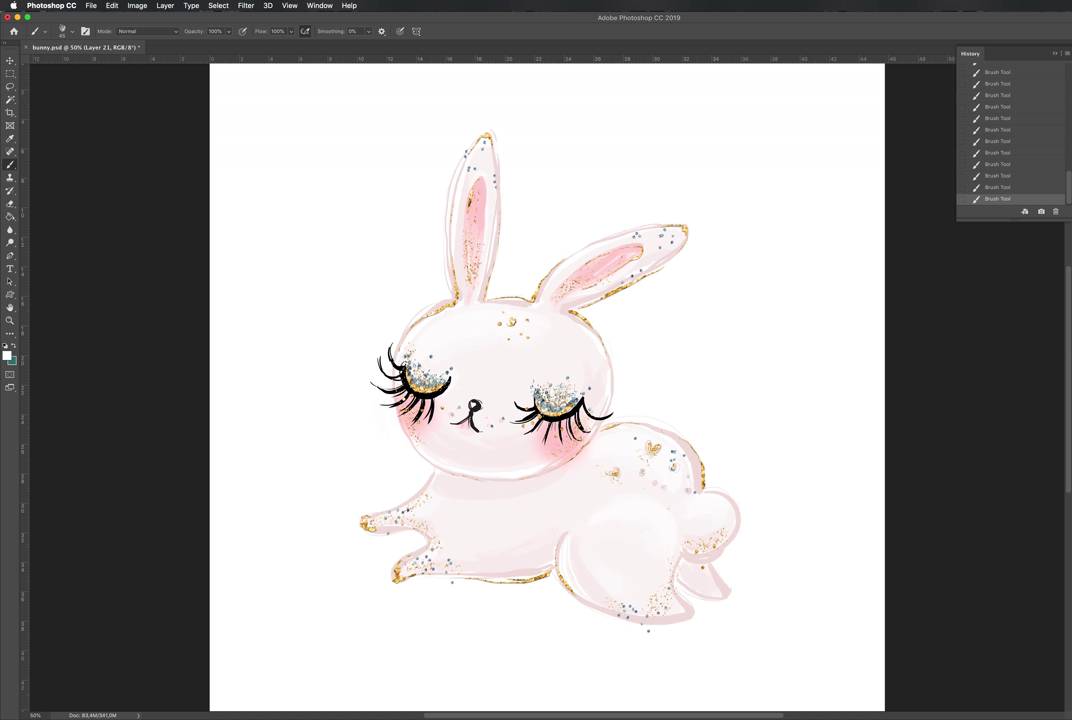
pyautogui.press('super+comma')
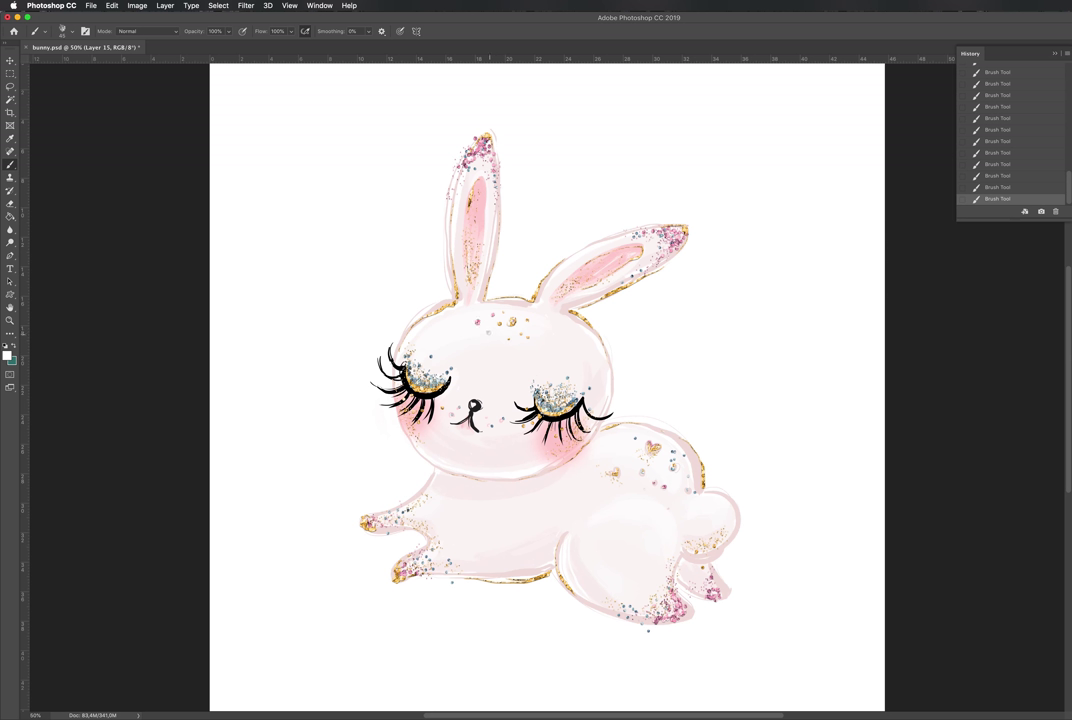
# Step: On the pink glitter layer, dab pink dots beside the gold ones on the forehead and add pink accents
pyautogui.press('super+z')
pyautogui.click(481, 322)
pyautogui.click(499, 325)
pyautogui.press('super+z')
pyautogui.press('super+shift+z')
pyautogui.press('super+z')
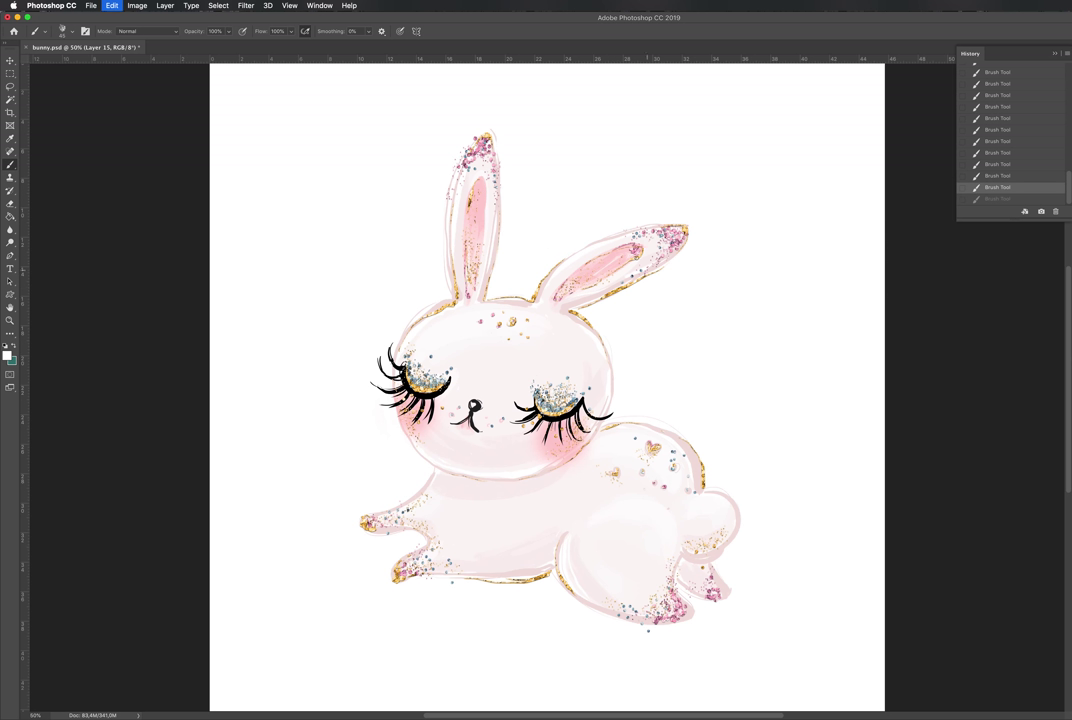
pyautogui.press('super+shift+z')
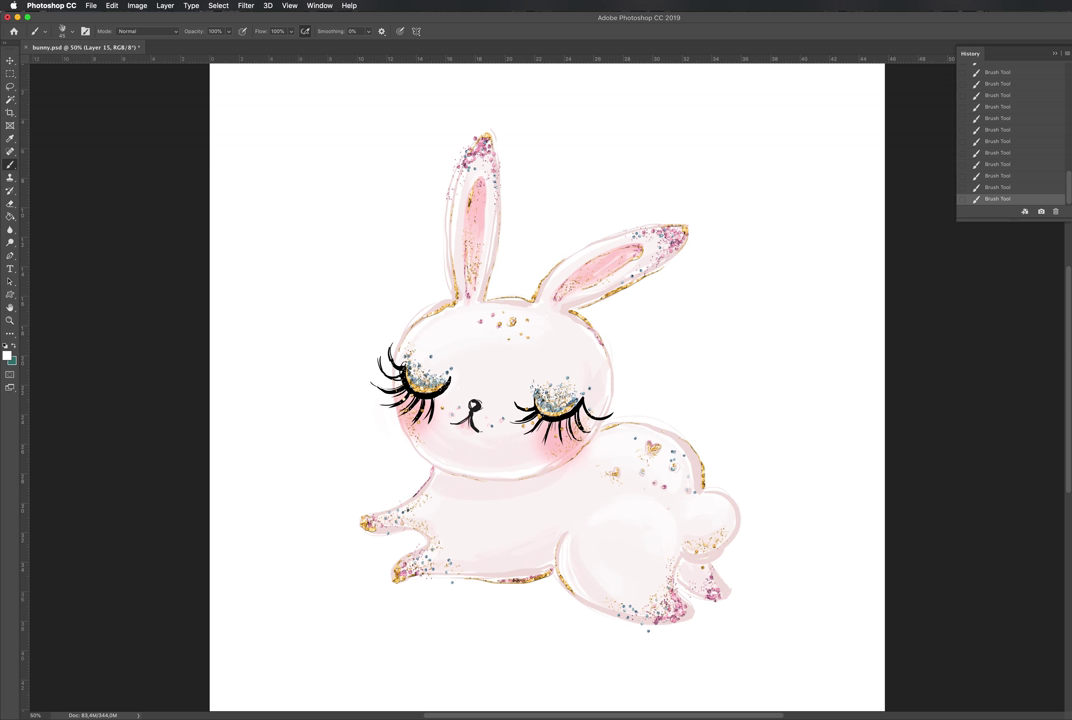
# Step: Darken the background with the Hue/Saturation layer and, on a new layer, paint white into the gaps at the top of the head
pyautogui.hotkey('alt', ']')
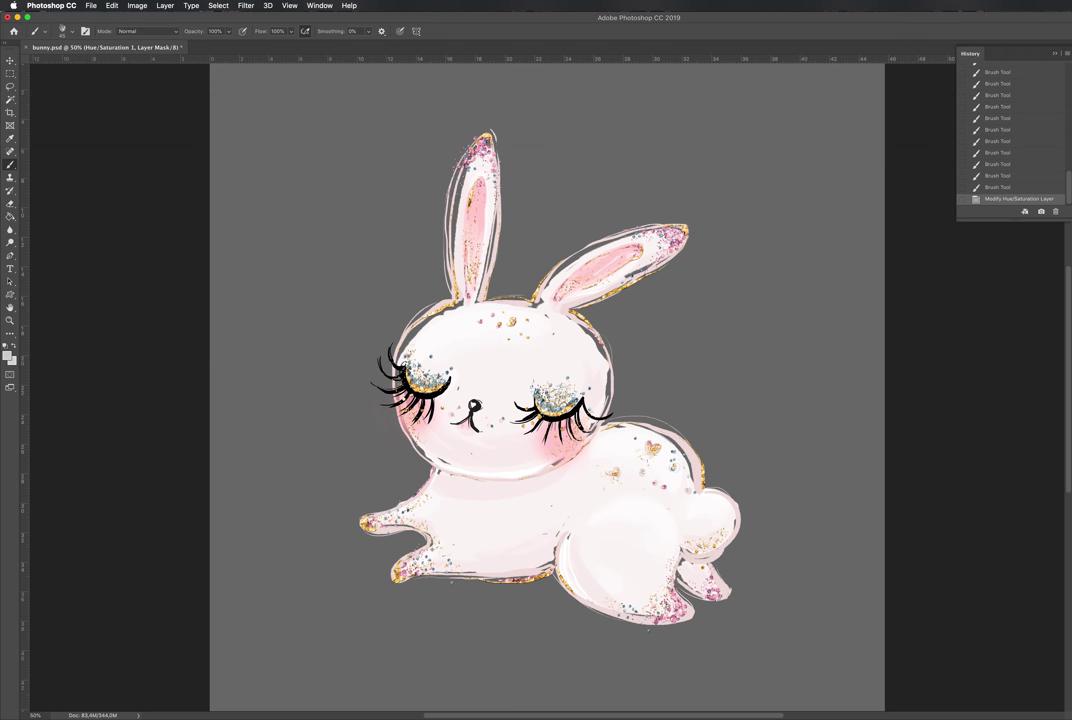
pyautogui.press('super+alt+shift+n')
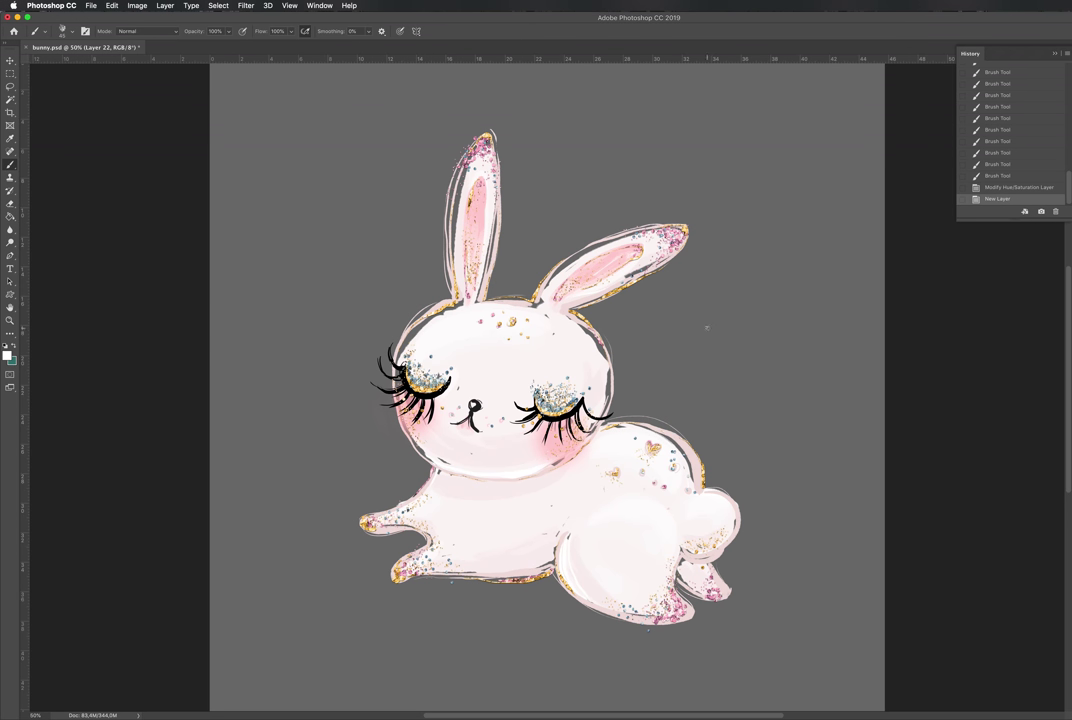
pyautogui.moveTo(595, 345)
pyautogui.mouseDown()
pyautogui.moveTo(586, 331)
pyautogui.moveTo(508, 306)
pyautogui.moveTo(545, 314)
pyautogui.mouseUp()
pyautogui.press(']')
pyautogui.press(']')
pyautogui.click(546, 298)
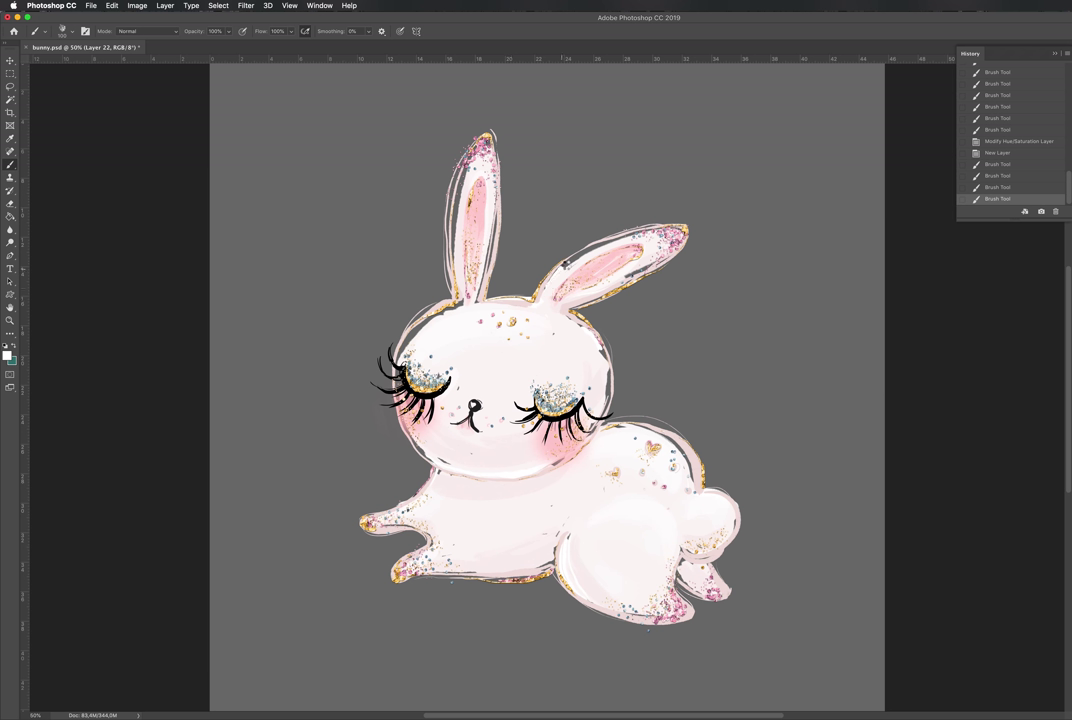
# Step: Fill the gaps along the edges of the tilted and upright ears with white using the 100 px brush
pyautogui.moveTo(638, 233)
pyautogui.mouseDown()
pyautogui.moveTo(670, 231)
pyautogui.moveTo(630, 230)
pyautogui.mouseUp()
pyautogui.moveTo(569, 263)
pyautogui.mouseDown()
pyautogui.moveTo(553, 270)
pyautogui.moveTo(548, 294)
pyautogui.mouseUp()
pyautogui.moveTo(626, 283)
pyautogui.mouseDown()
pyautogui.moveTo(651, 266)
pyautogui.moveTo(635, 273)
pyautogui.mouseUp()
pyautogui.moveTo(635, 273)
pyautogui.mouseDown()
pyautogui.moveTo(667, 250)
pyautogui.moveTo(617, 275)
pyautogui.mouseUp()
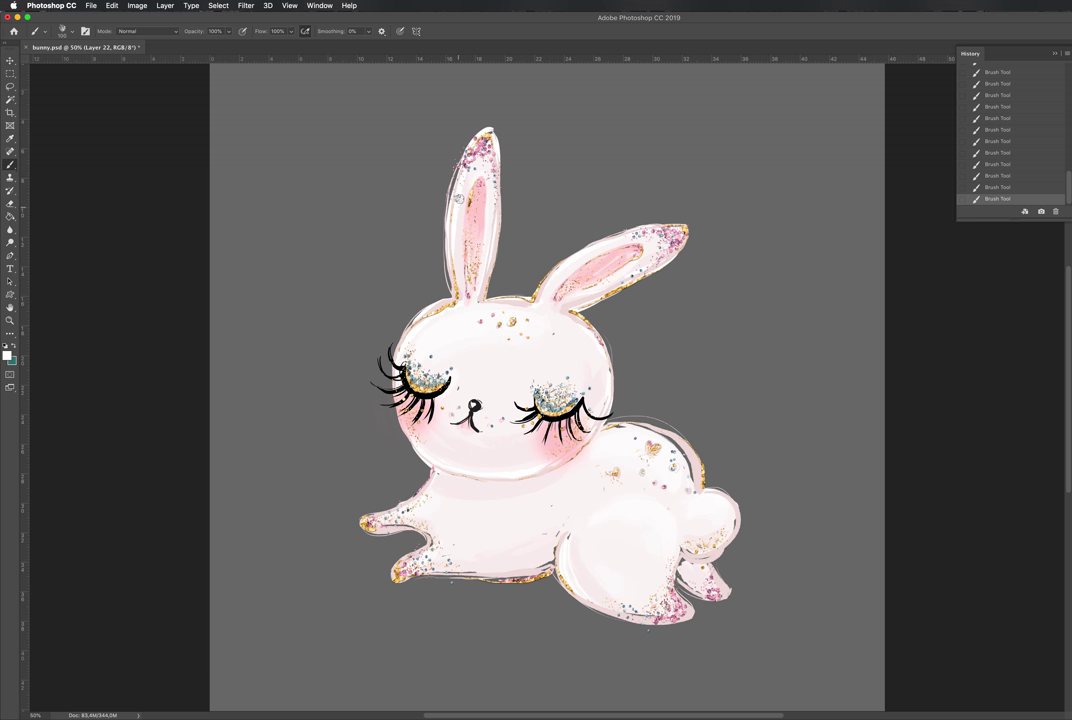
pyautogui.press('super+z')
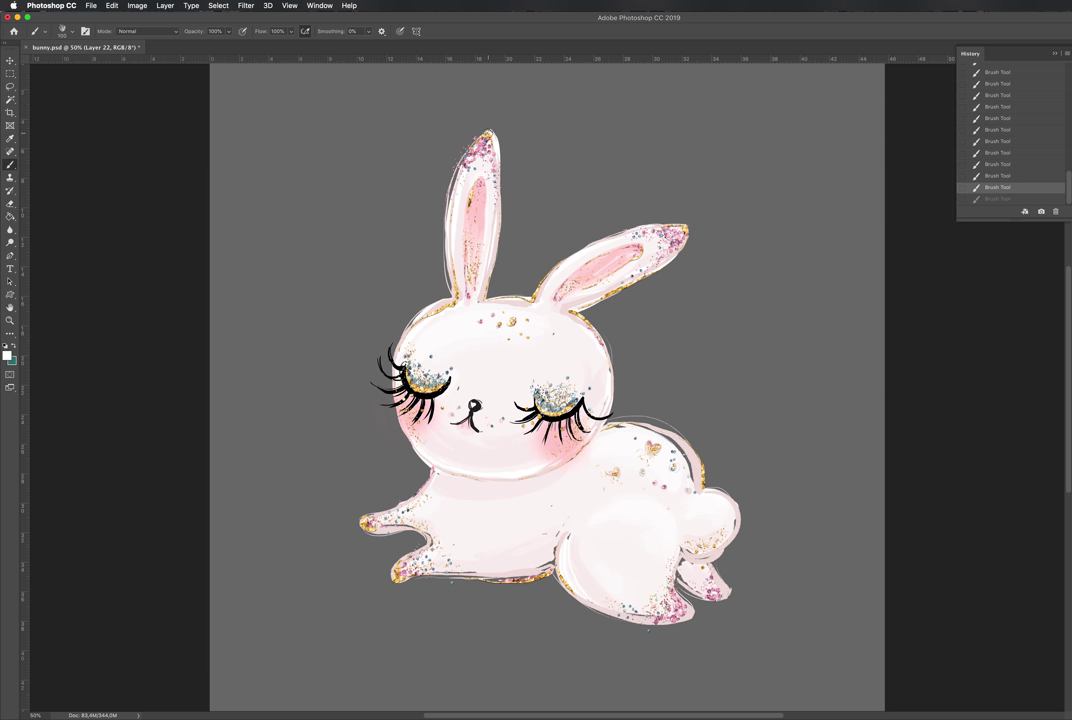
pyautogui.press('super+shift+z')
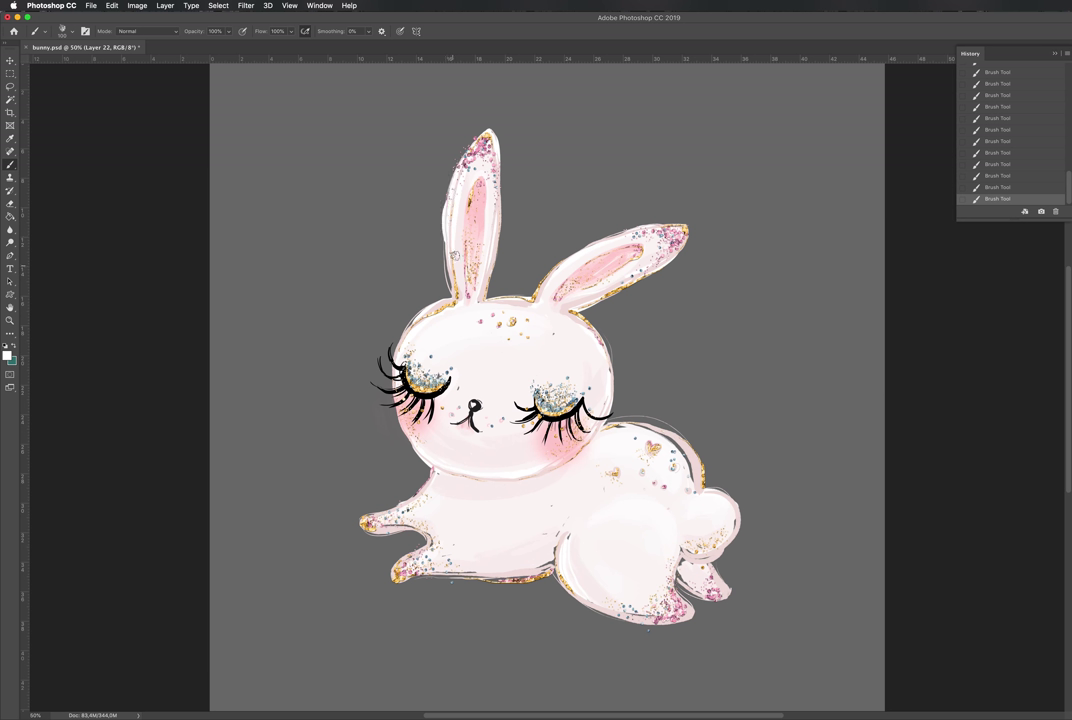
pyautogui.press('super+z')
pyautogui.press('super+shift+z')
# Step: Fill the remaining gaps along the back, belly and front paws with white, and inspect the bunny at 100%
pyautogui.moveTo(666, 433)
pyautogui.mouseDown()
pyautogui.moveTo(693, 475)
pyautogui.moveTo(663, 436)
pyautogui.moveTo(686, 468)
pyautogui.mouseUp()
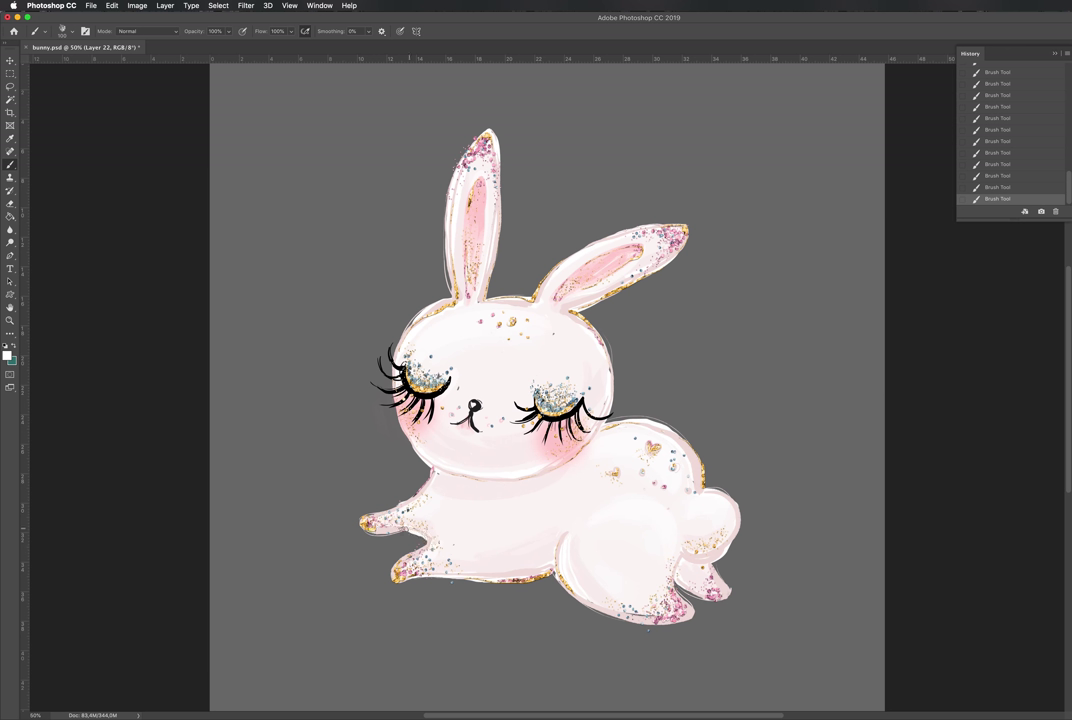
pyautogui.hotkey('ctrl', 'z')
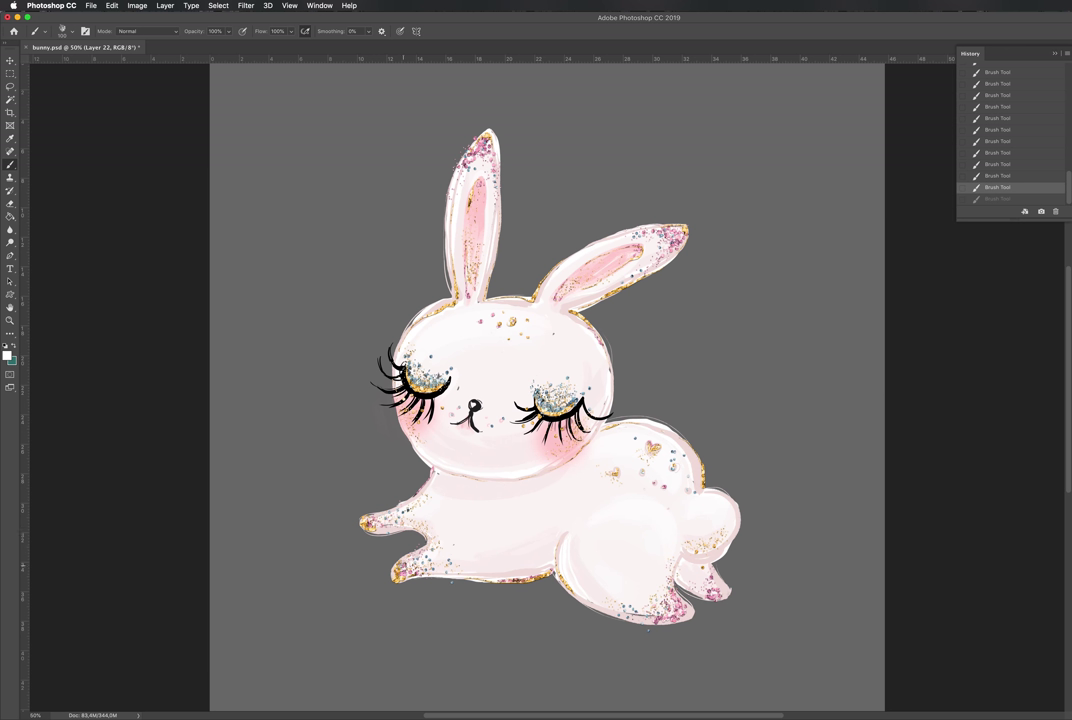
pyautogui.hotkey('ctrl', 'shift', 'z')
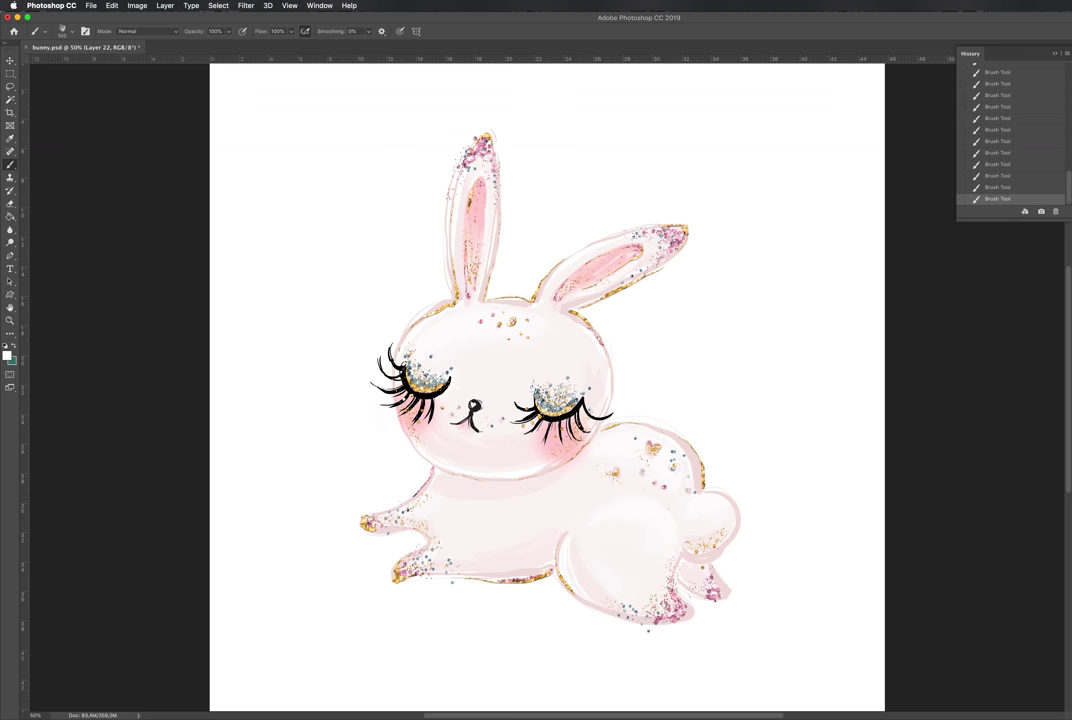
pyautogui.press('super+plus')
pyautogui.press('super+plus')
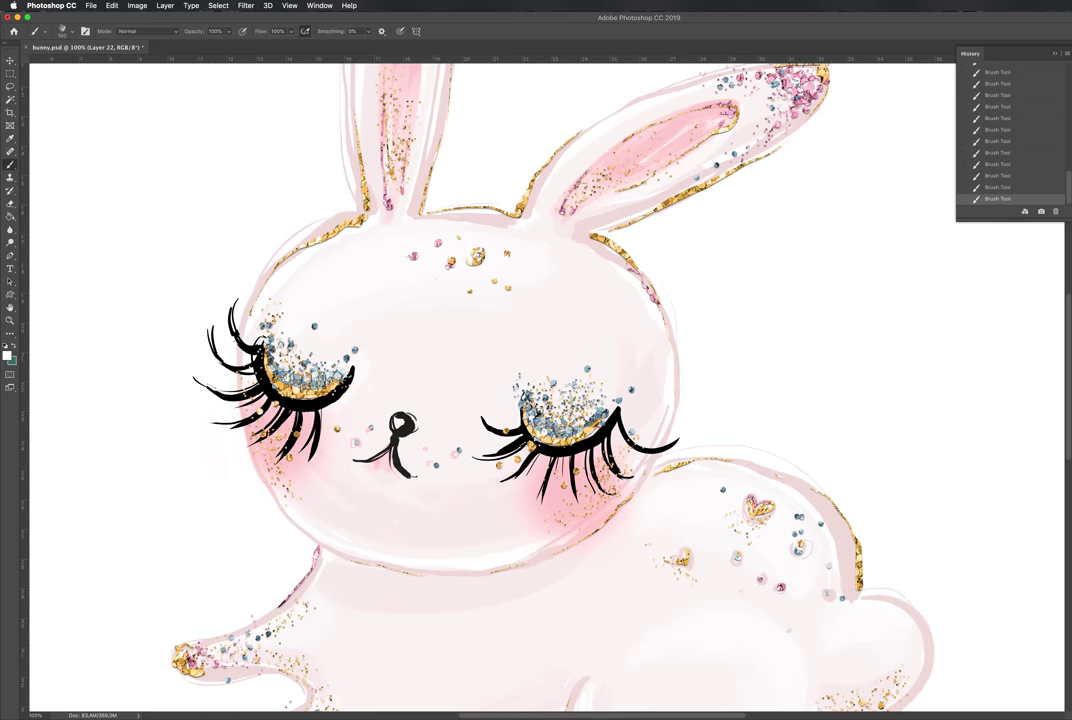
# Step: On a new layer above the bunny's painted details, dab white around the glitter of the right-hand eyelid and undo the last dab
pyautogui.press('super+plus')
pyautogui.press('super+minus')
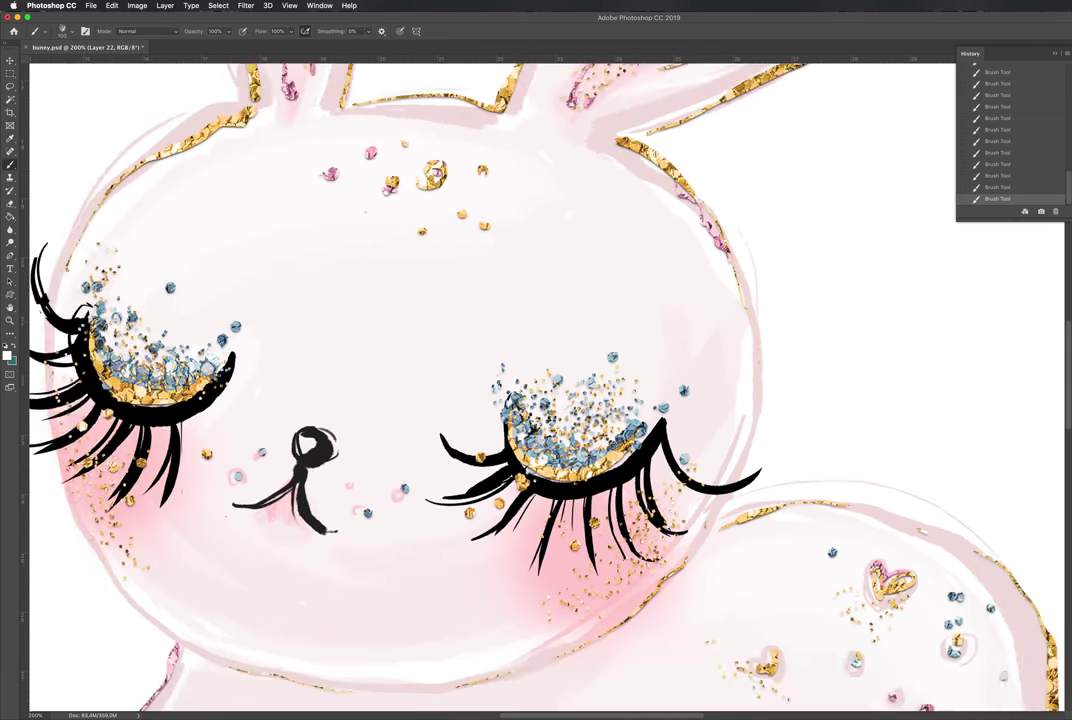
pyautogui.press('v')
pyautogui.click(718, 558)
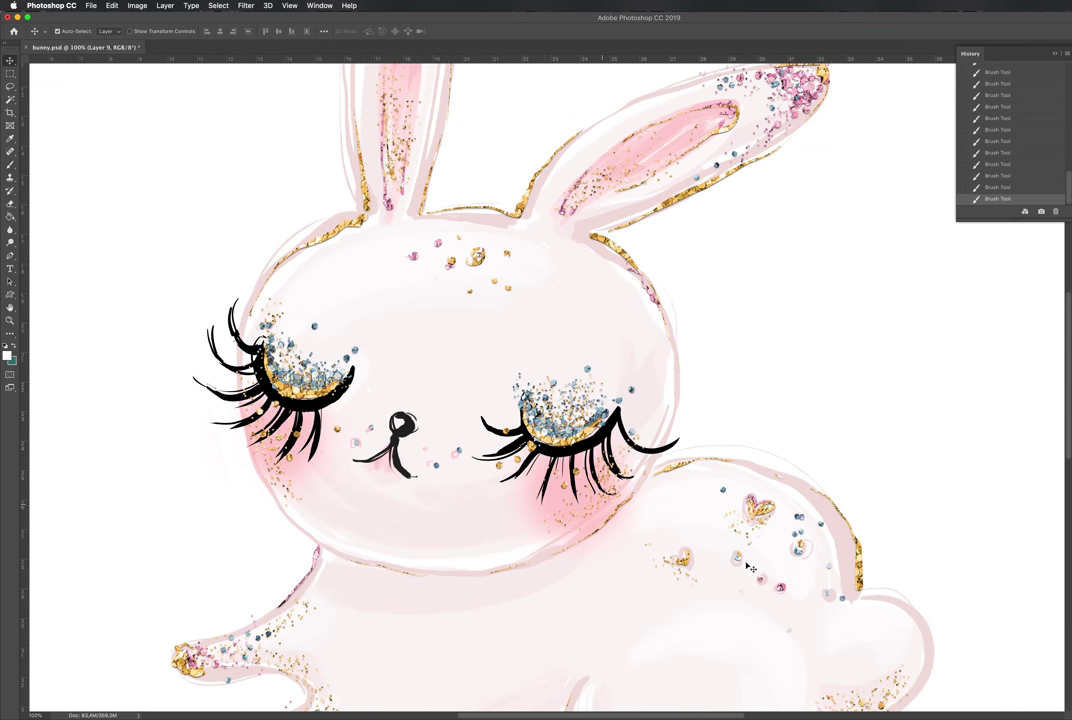
pyautogui.hotkey('alt', ']')
pyautogui.press('super+shift+alt+n')
pyautogui.press('b')
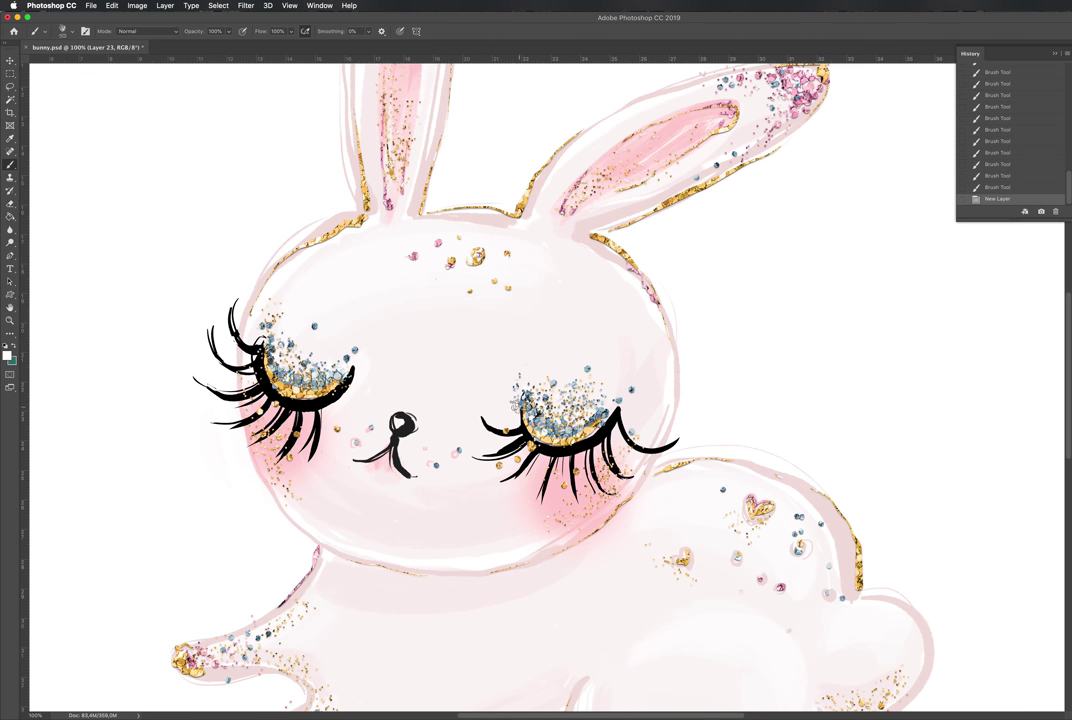
pyautogui.click(621, 375)
pyautogui.click(623, 393)
pyautogui.click(519, 427)
pyautogui.press('super+z')
# Step: With a smaller brush, add white touches to the inner lashes of the right-hand eye, and undo and redo the strokes to compare
pyautogui.press('[')
pyautogui.press('[')
pyautogui.press('[')
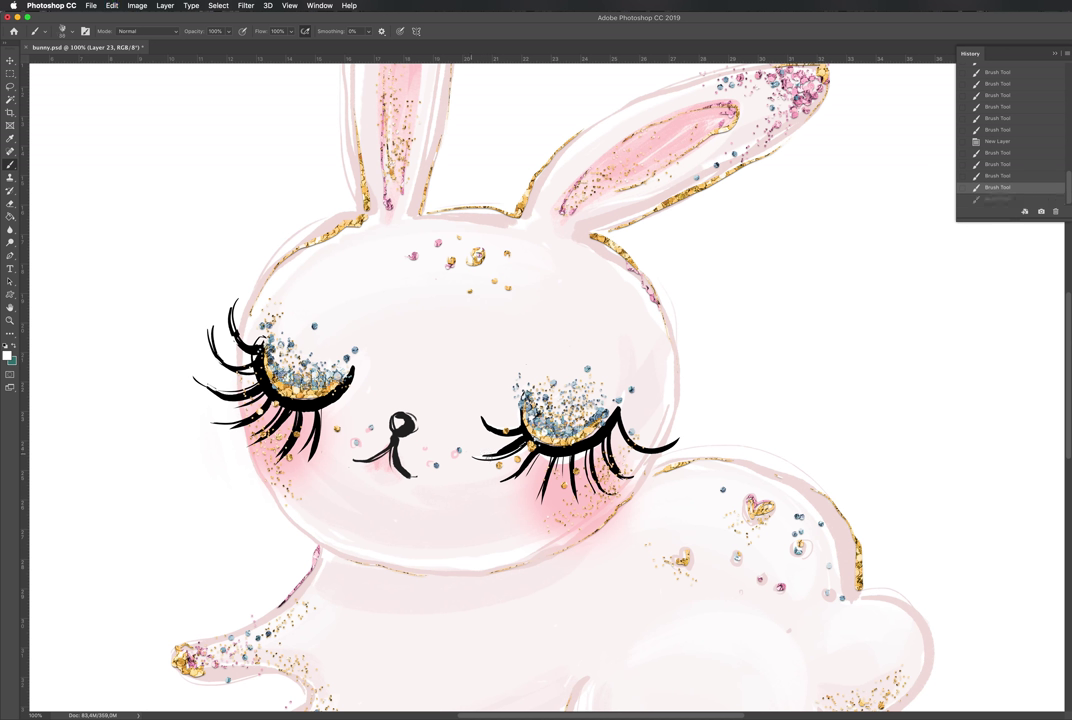
pyautogui.click(475, 453)
pyautogui.click(487, 451)
pyautogui.click(492, 451)
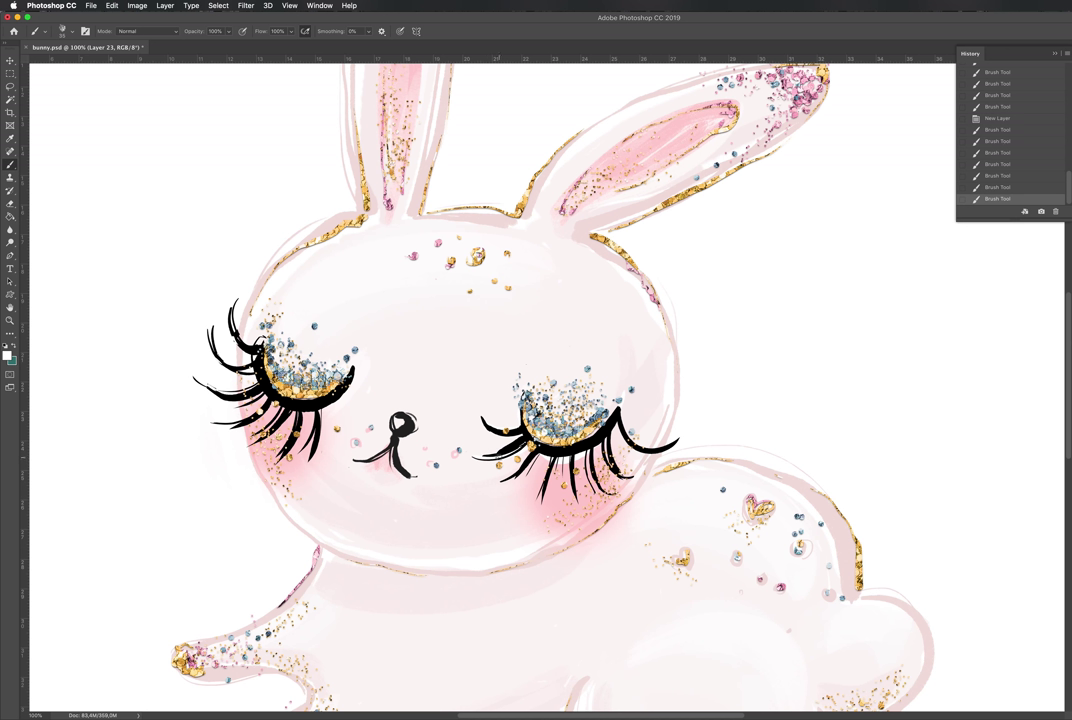
pyautogui.press('super+shift+z')
pyautogui.press('super+shift+z')
pyautogui.press('super+shift+z')
pyautogui.press('super+shift+z')
pyautogui.press('super+z')
pyautogui.press('super+shift+z')
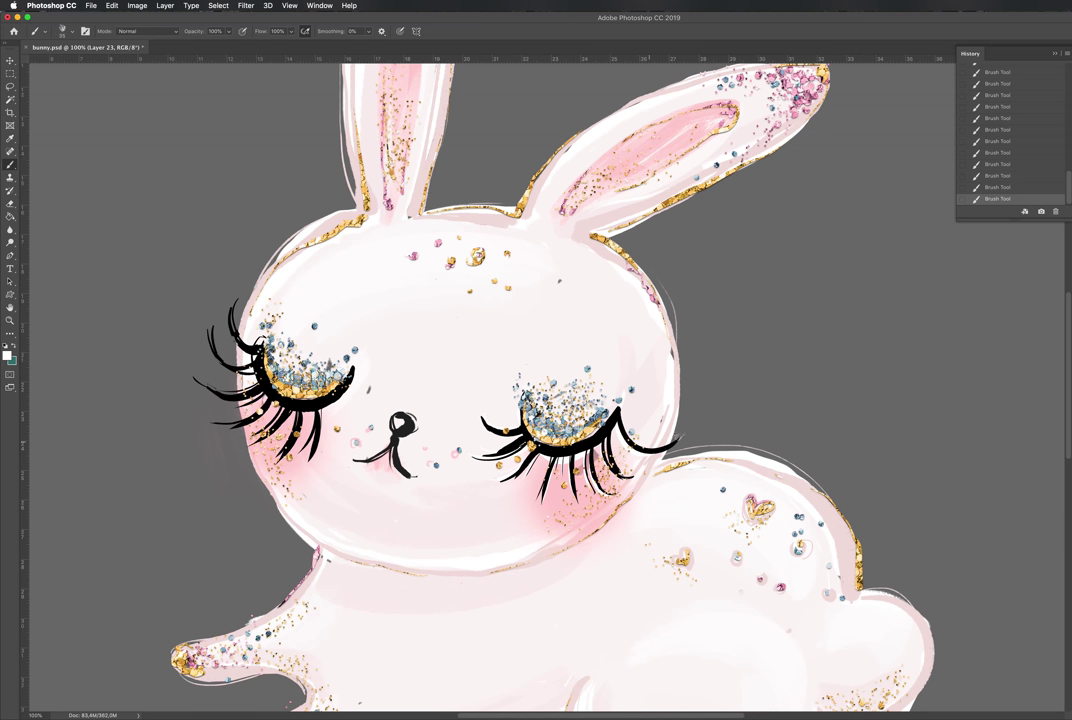
# Step: Paint thin white highlights along the outer lashes of both eyes and undo the last stroke
pyautogui.moveTo(687, 423); pyautogui.dragTo(665, 451)
pyautogui.moveTo(208, 320); pyautogui.dragTo(230, 364)
pyautogui.moveTo(208, 427); pyautogui.dragTo(241, 421)
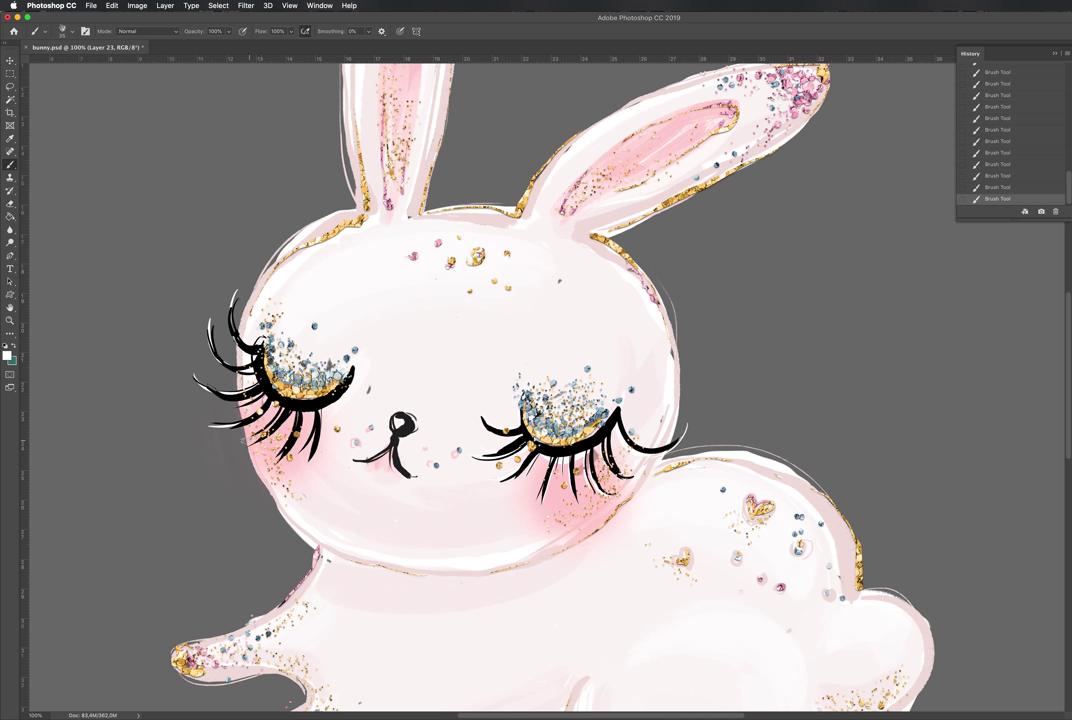
pyautogui.press('[')
pyautogui.press('[')
pyautogui.press('[')
pyautogui.press('v')
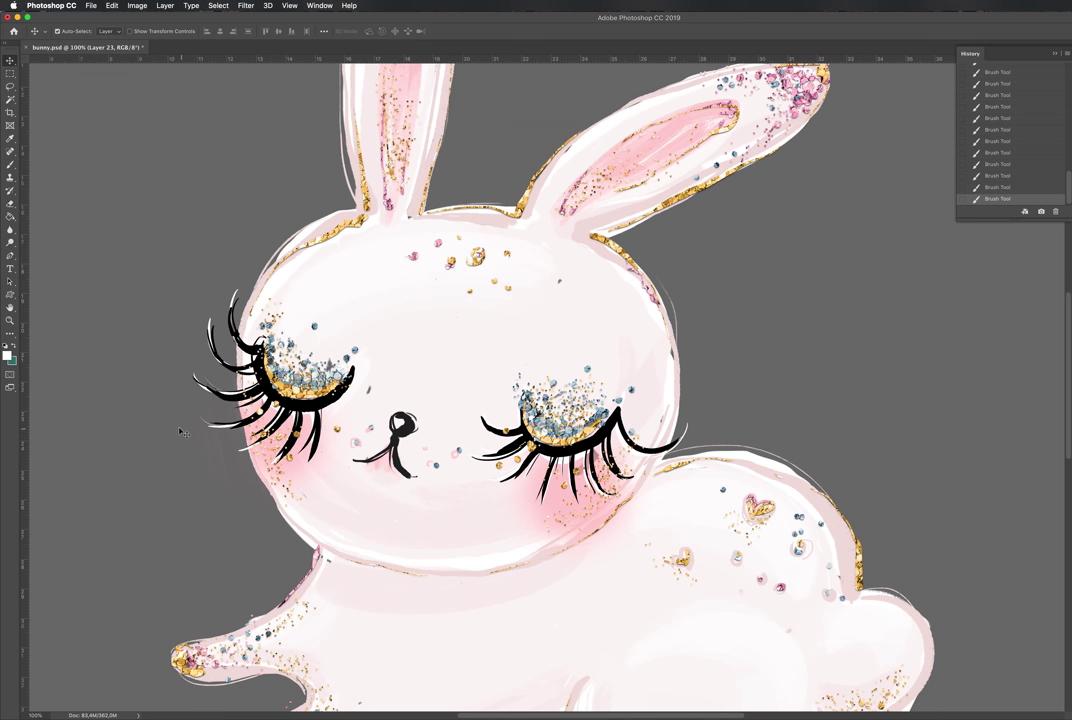
pyautogui.press('b')
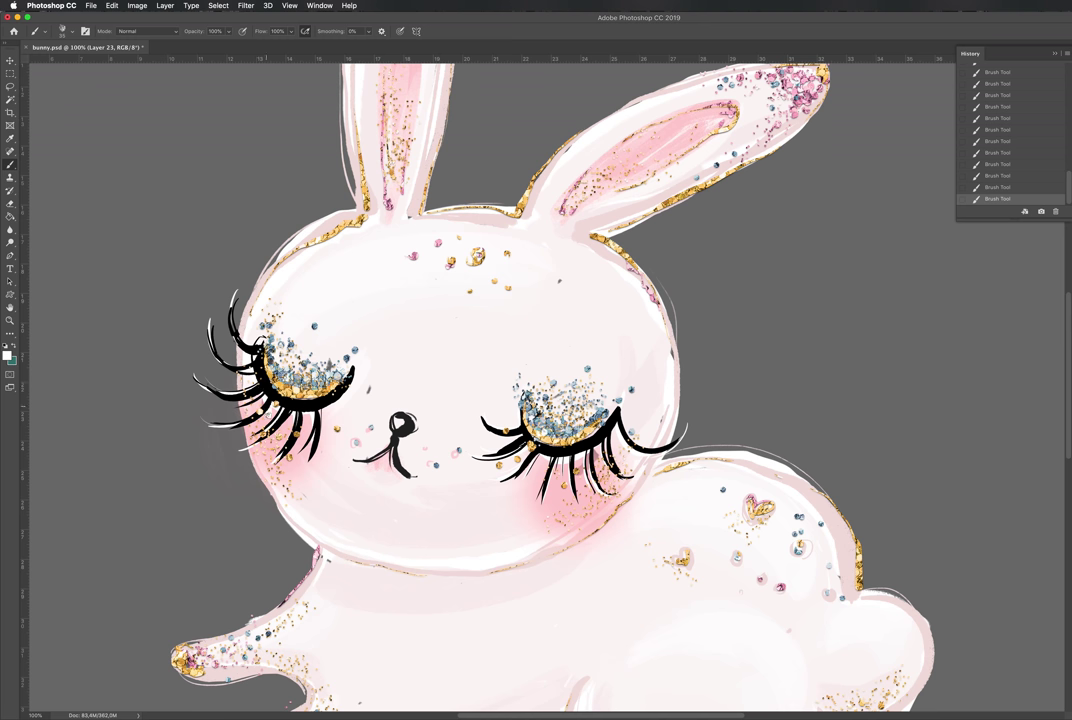
pyautogui.press('super+z')
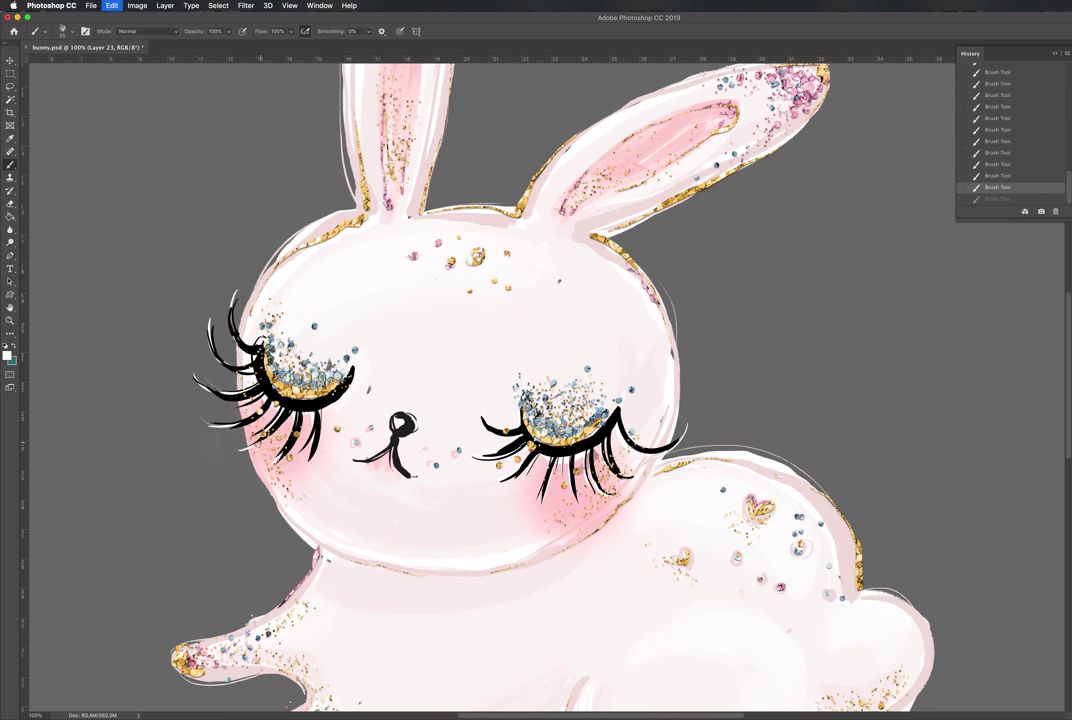
# Step: Return to the white fill layer, Layer 22, and dab white into the face beside the left-hand lashes
pyautogui.press('v')
pyautogui.click(506, 209)
pyautogui.press('b')
pyautogui.click(267, 419)
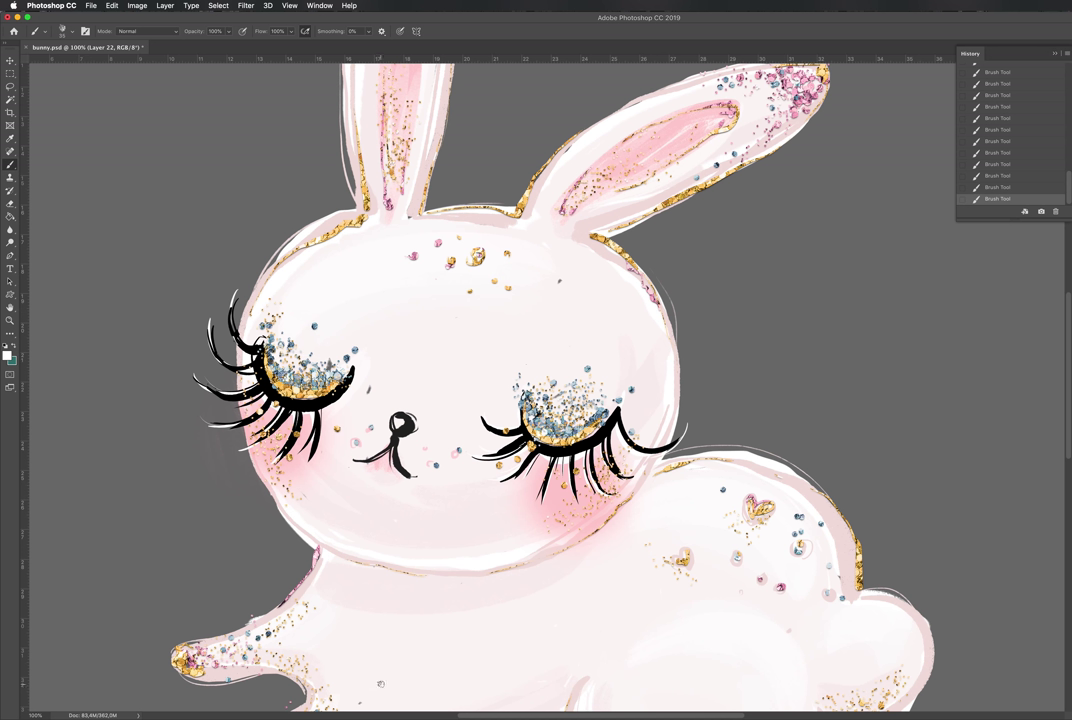
# Step: Select Layer 10 and erase the stray paint along the upper edge of the raised front paw
pyautogui.press('v')
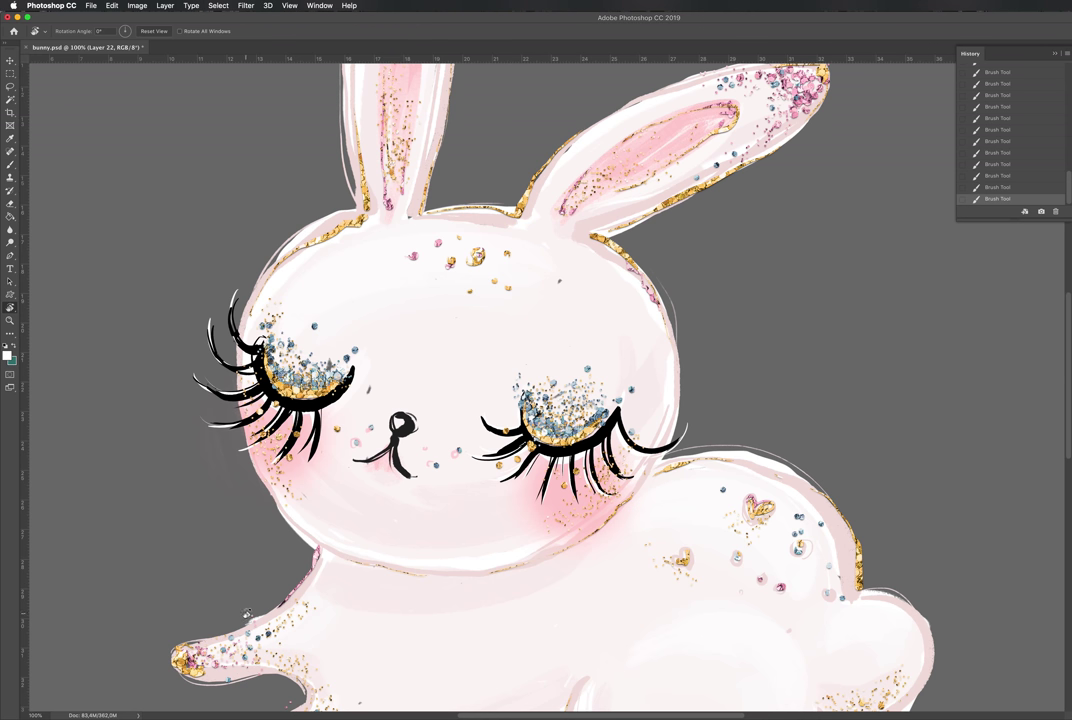
pyautogui.click(219, 521)
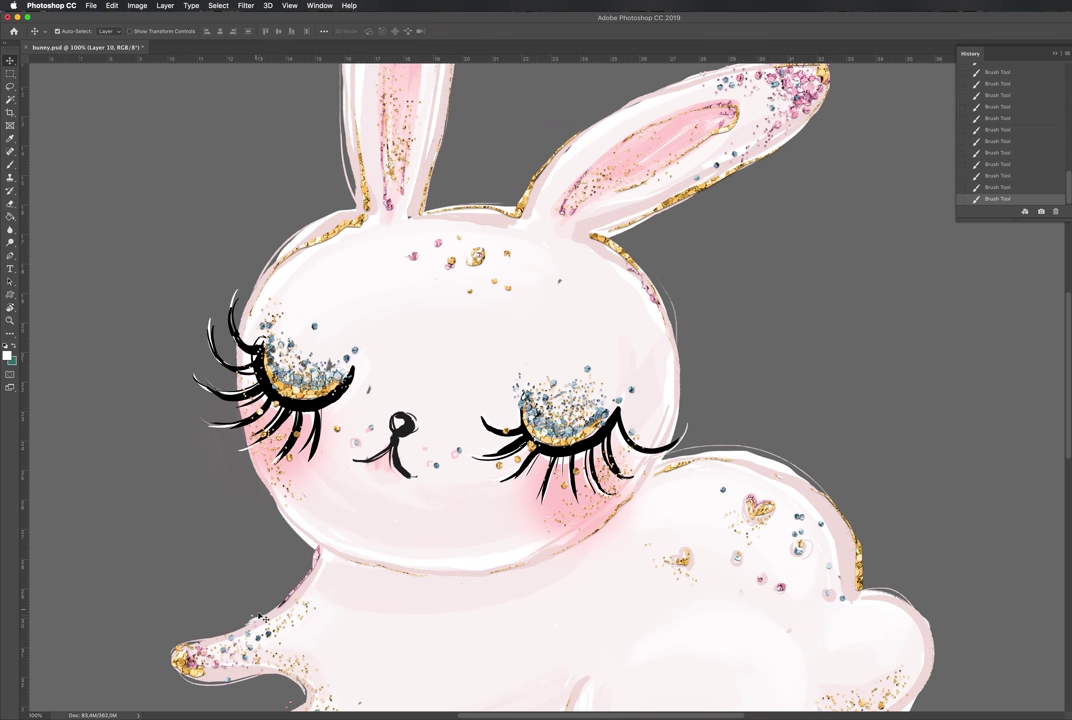
pyautogui.press('e')
pyautogui.moveTo(250, 620); pyautogui.dragTo(257, 615)
# Step: Hide the darkening adjustment to bring back the white background and view the whole bunny at 33.3%
pyautogui.press('super+minus')
pyautogui.press('super+minus')
pyautogui.press('super+minus')
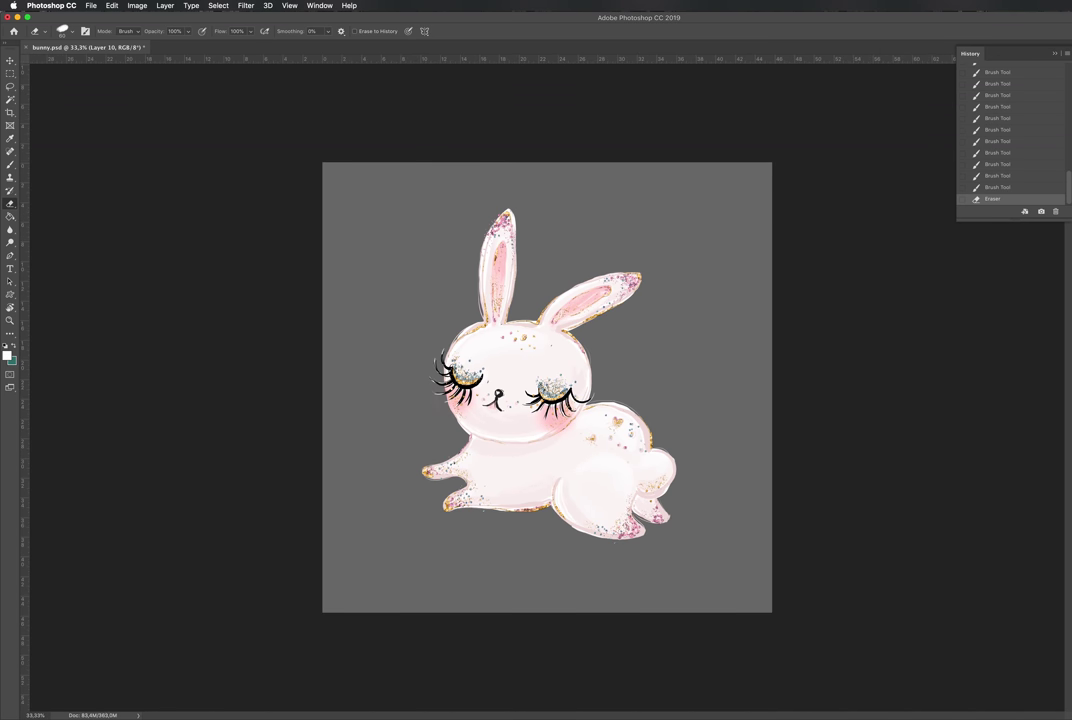
pyautogui.press('super+comma')
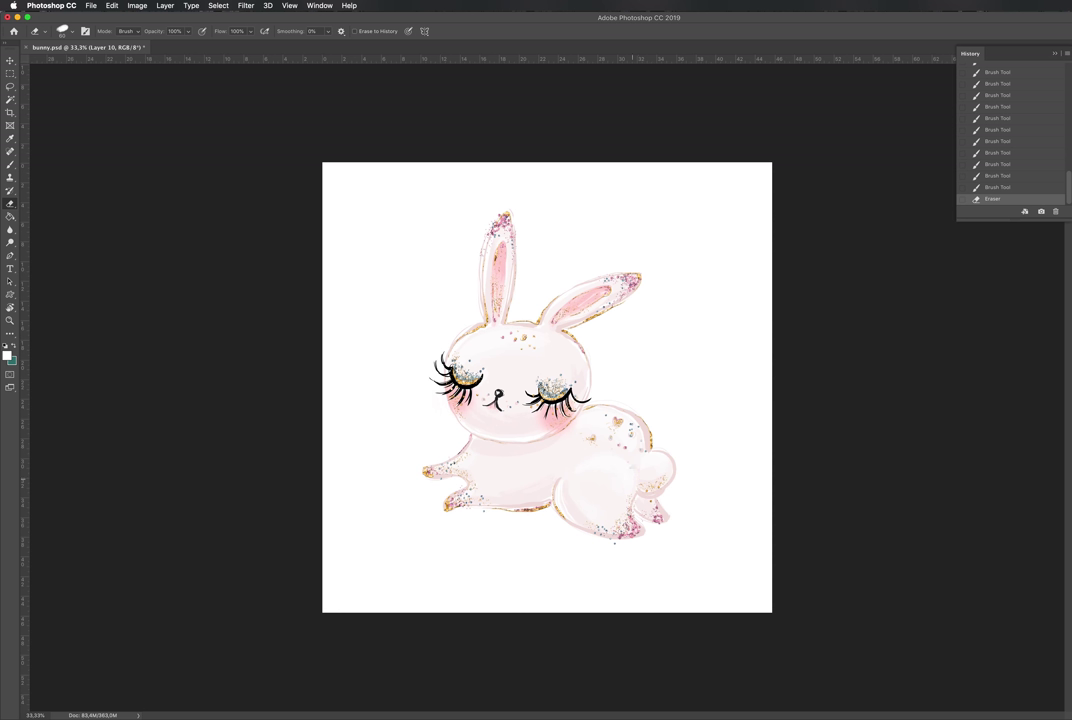